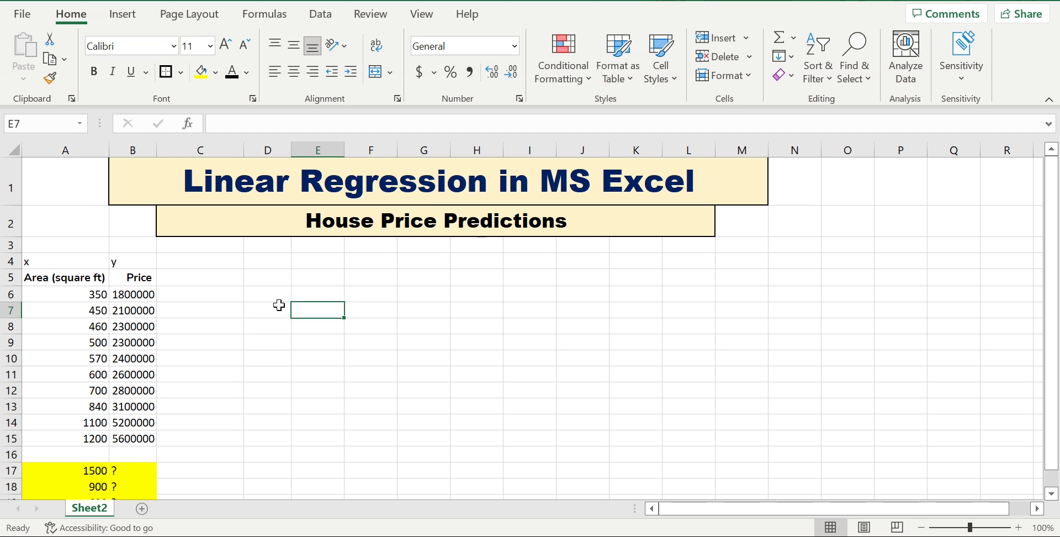
Go over the Area (square ft) and Price headers, the values and the x/y labels
click(93, 311)
drag(54, 276, 144, 439)
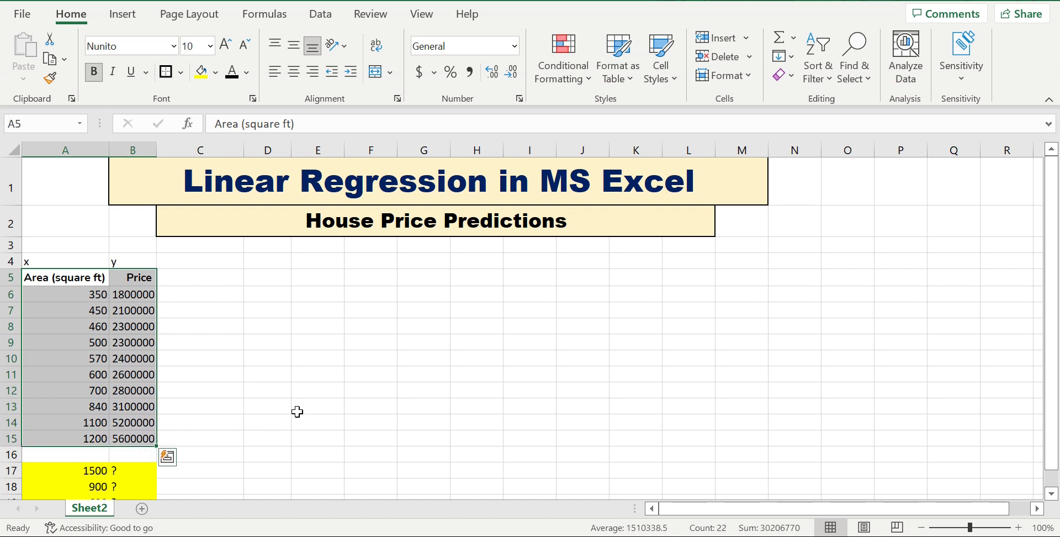
click(297, 411)
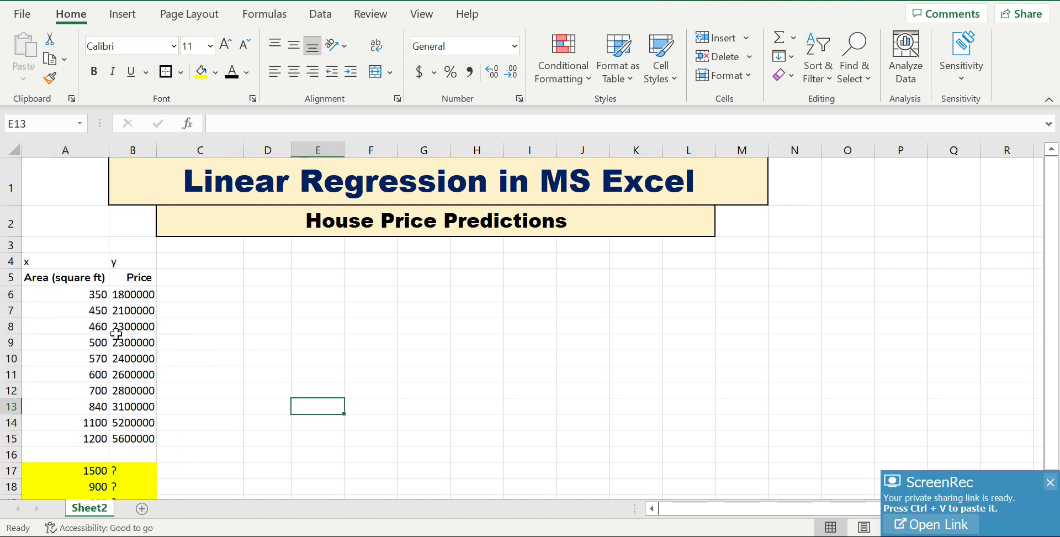
click(1051, 482)
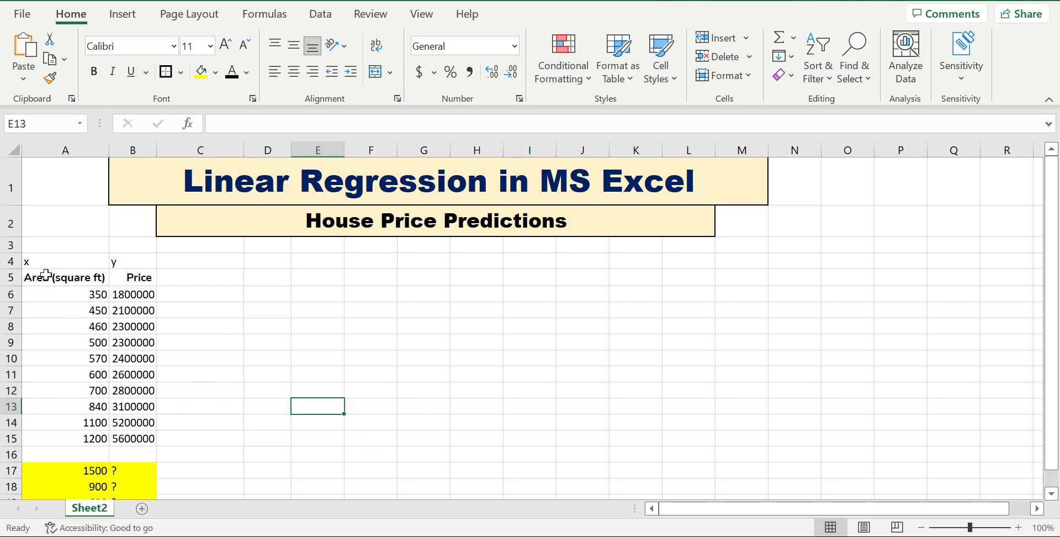
click(82, 280)
click(146, 280)
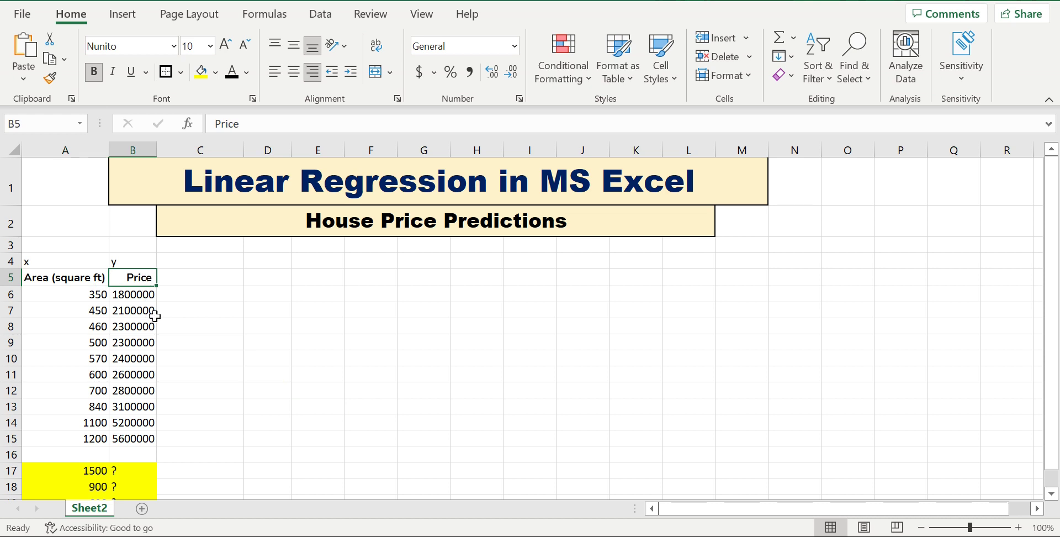
click(75, 306)
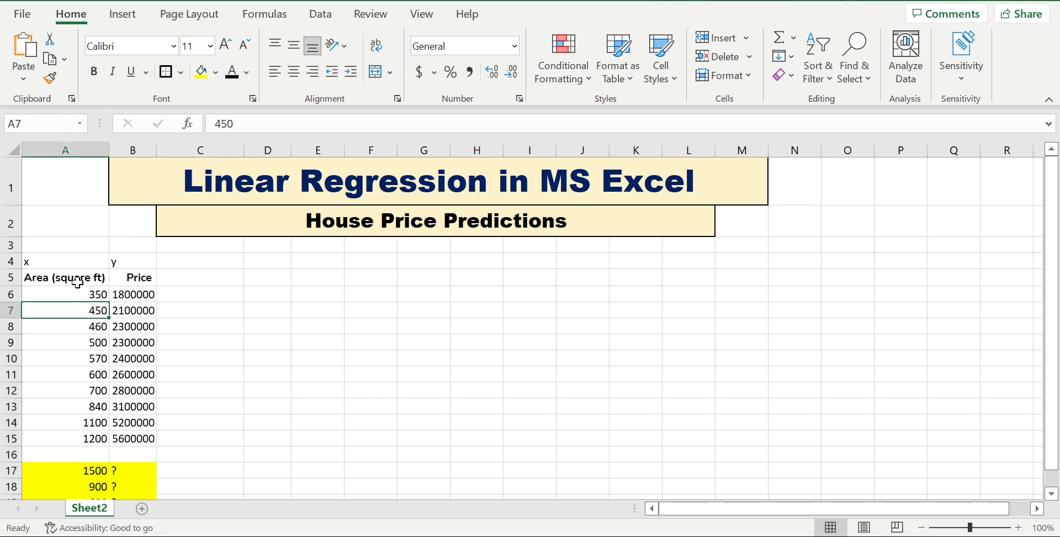
click(54, 262)
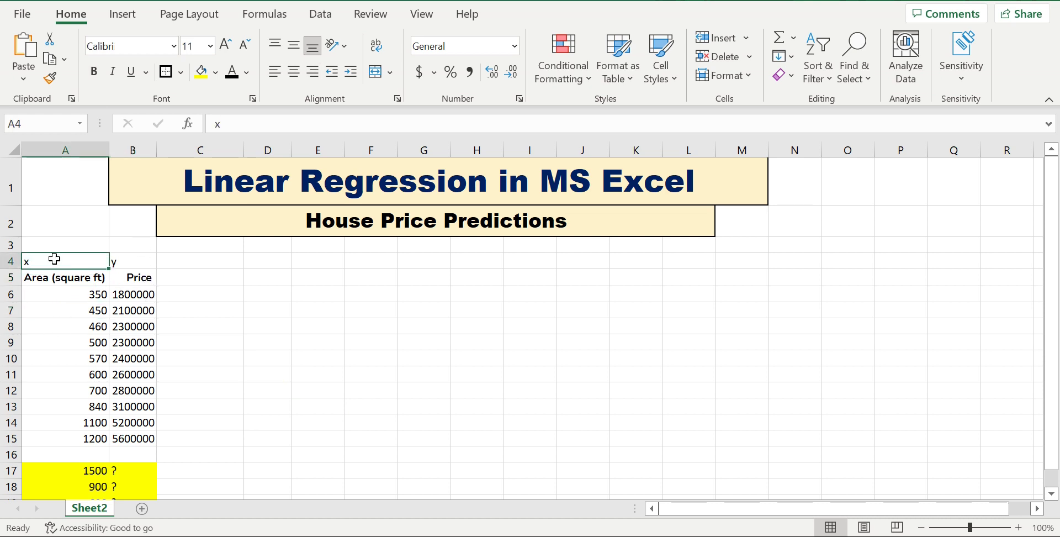
click(127, 262)
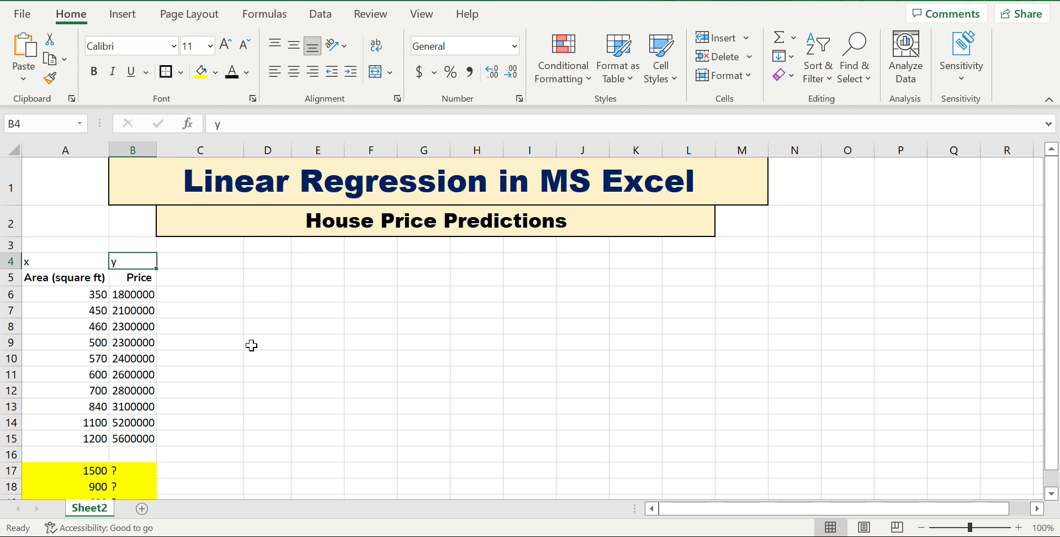
Highlight the new areas 1500, 900 and 690, then select data range A5:B15
scroll(251, 346, down, 1)
drag(65, 376, 90, 407)
click(88, 376)
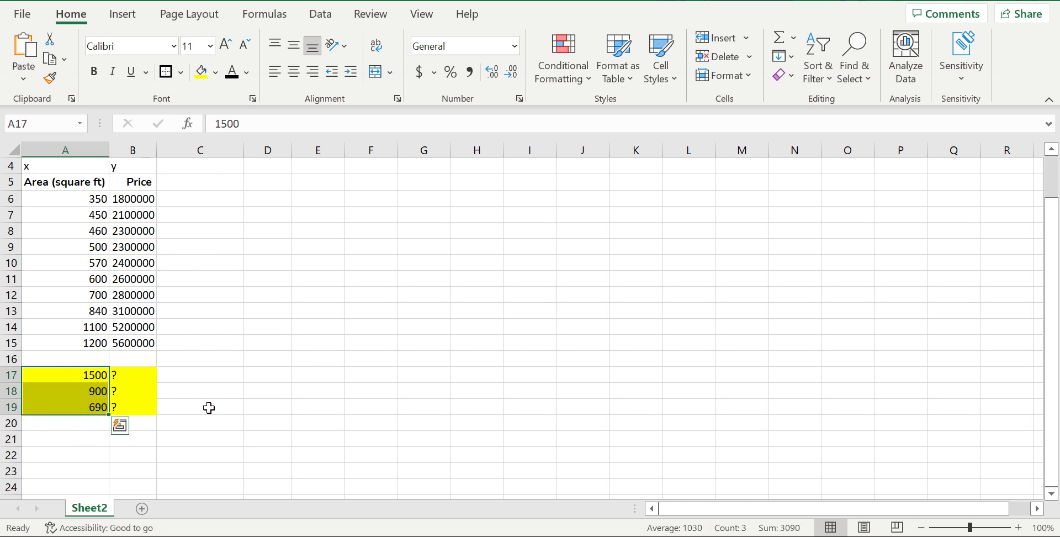
scroll(225, 410, up, 1)
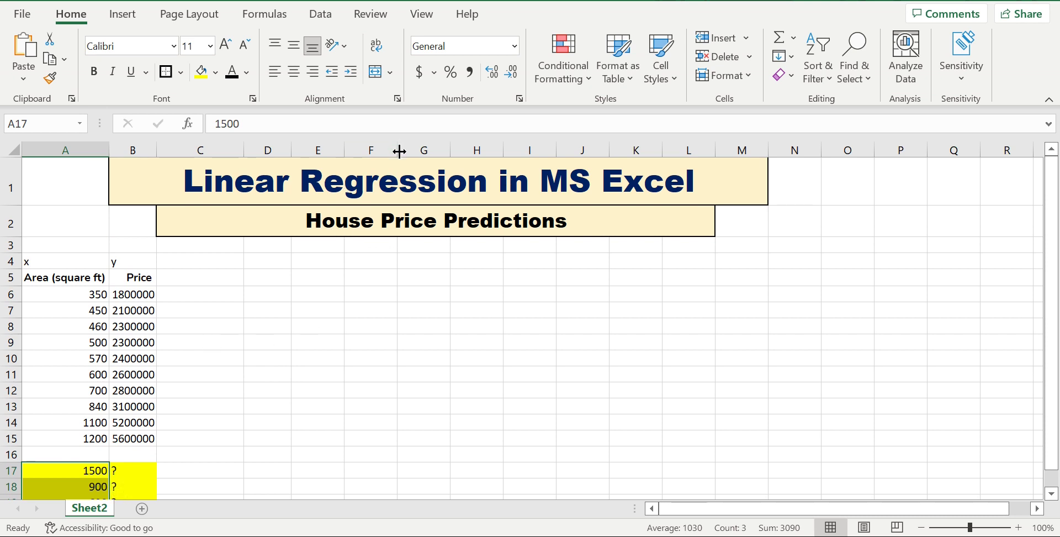
click(399, 180)
scroll(416, 322, down, 1)
scroll(418, 320, up, 1)
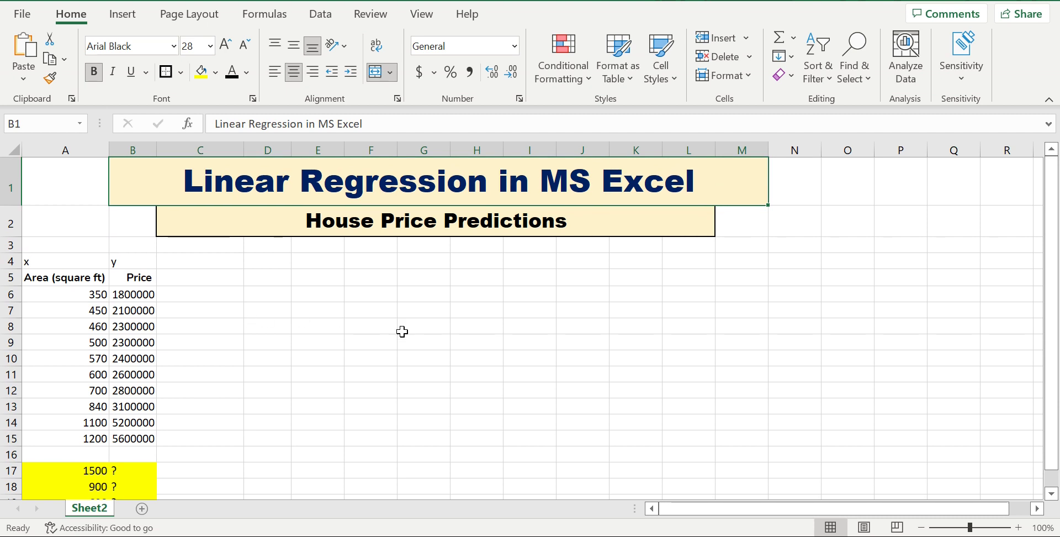
drag(34, 276, 120, 445)
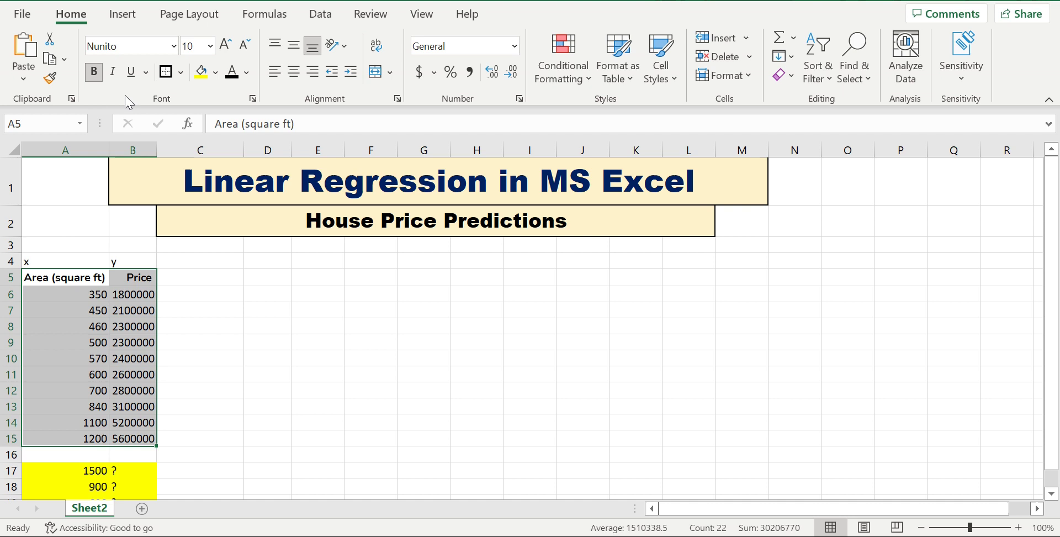
Insert a plain scatter chart of the data and move it below the title, beside the data
click(123, 14)
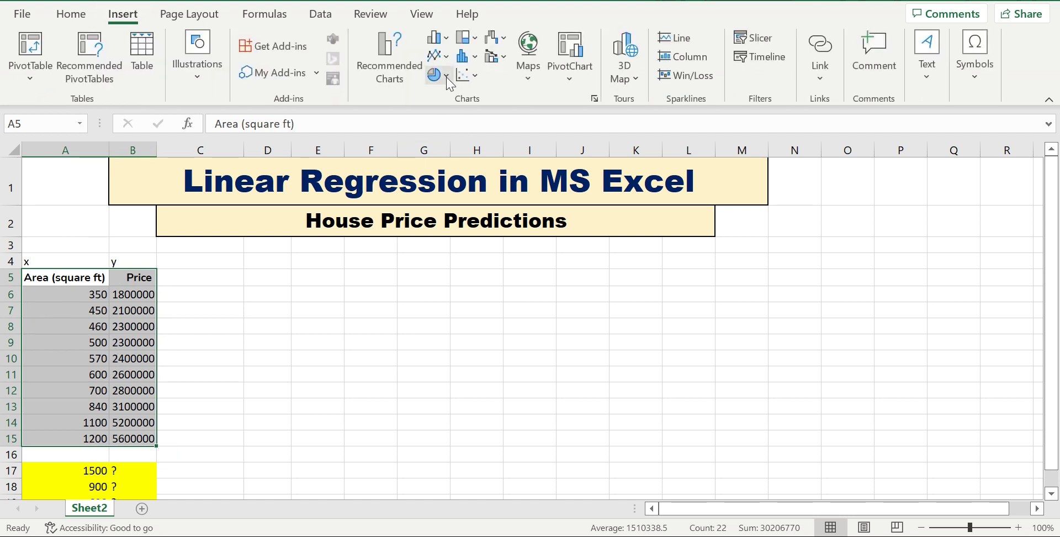
click(477, 83)
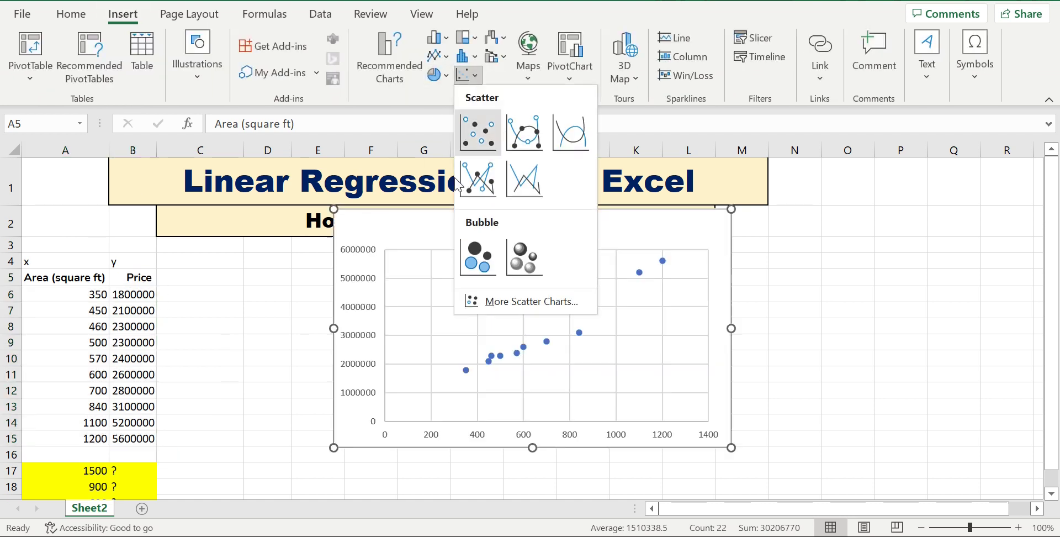
click(476, 134)
click(790, 308)
drag(601, 228, 620, 283)
Review the sheet with the new chart, then deselect it by picking cells in the data area
scroll(852, 241, down, 1)
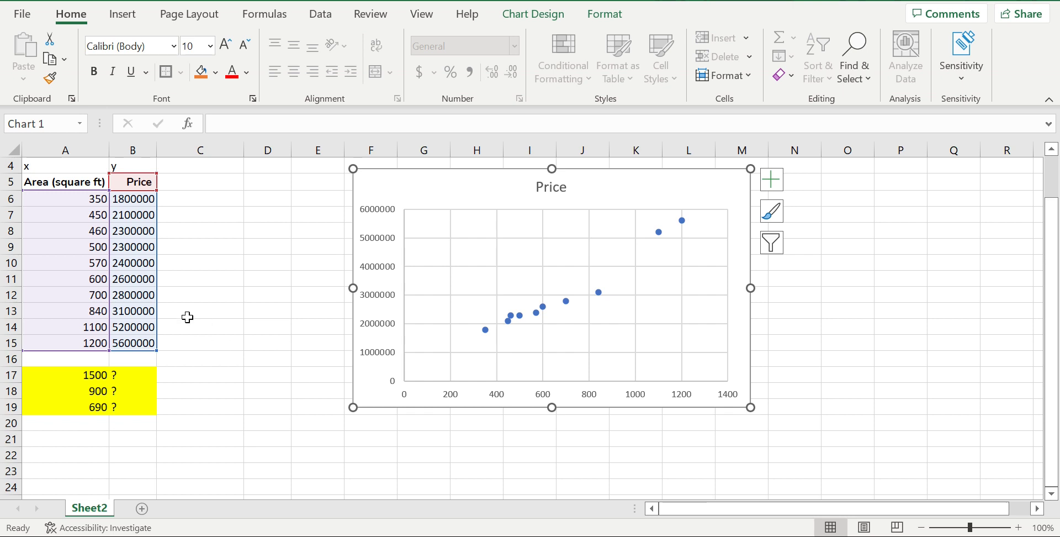
scroll(190, 313, up, 1)
scroll(190, 313, down, 2)
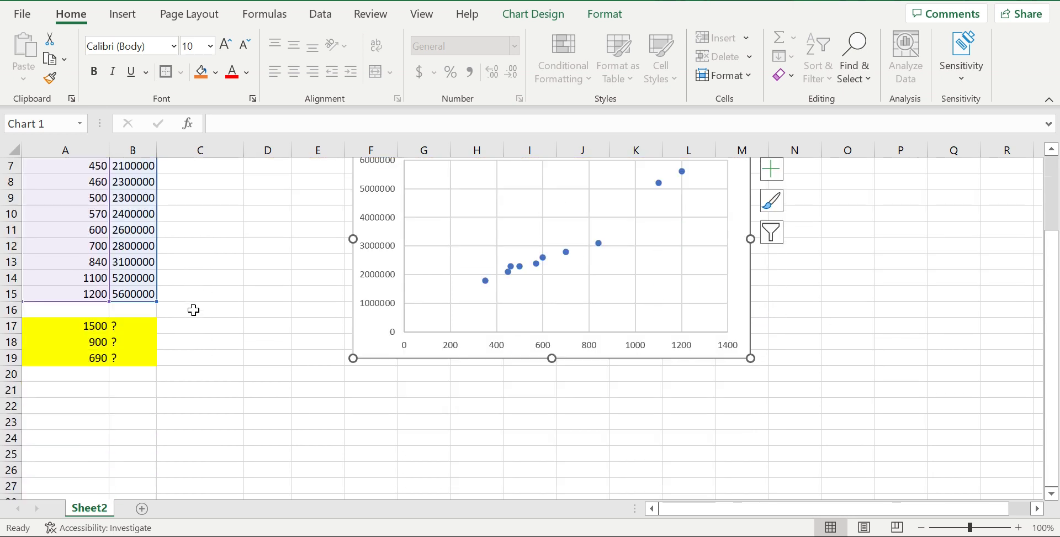
scroll(194, 308, up, 2)
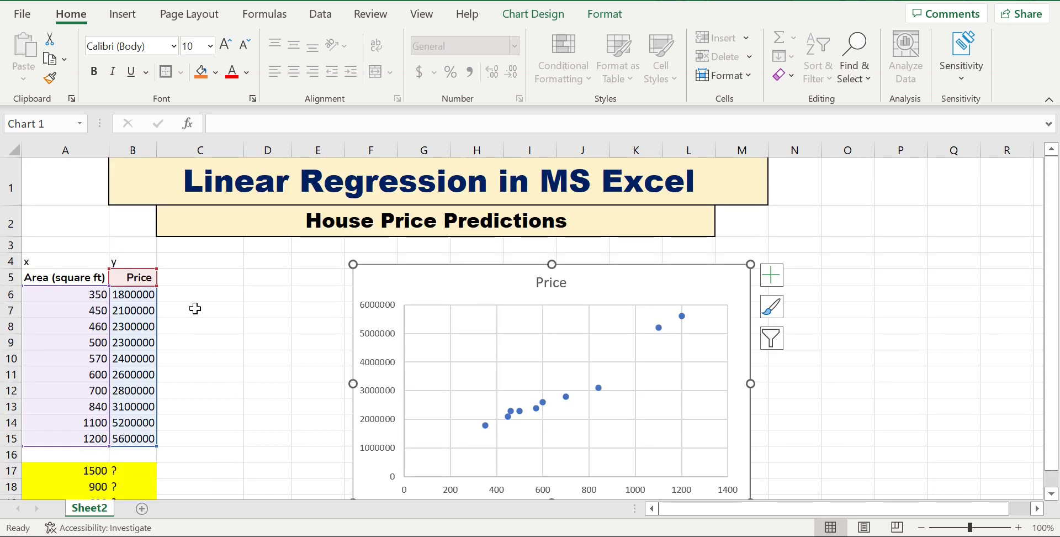
click(195, 309)
click(909, 295)
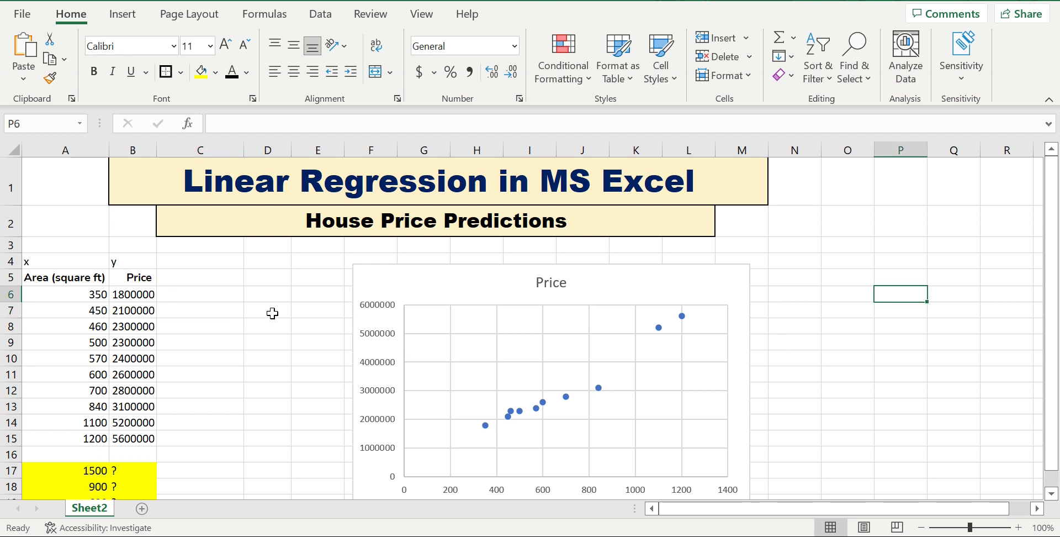
click(35, 279)
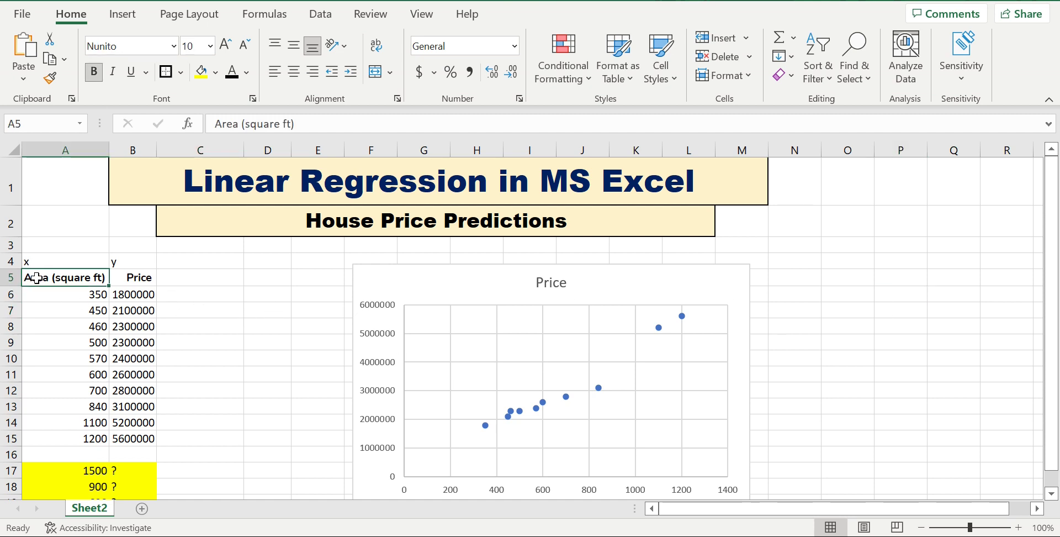
click(237, 321)
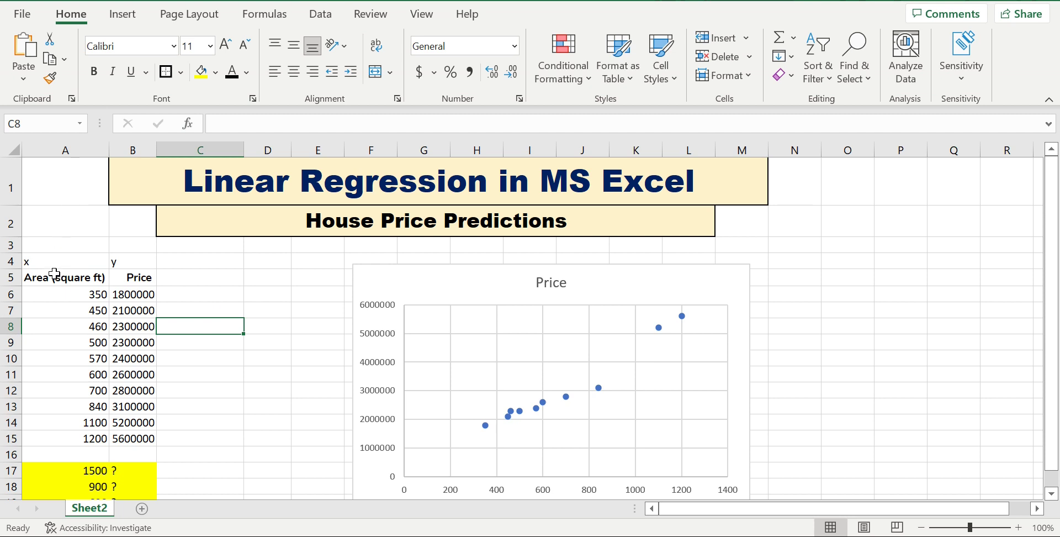
Choose Regression from the Data Analysis tools list
click(322, 17)
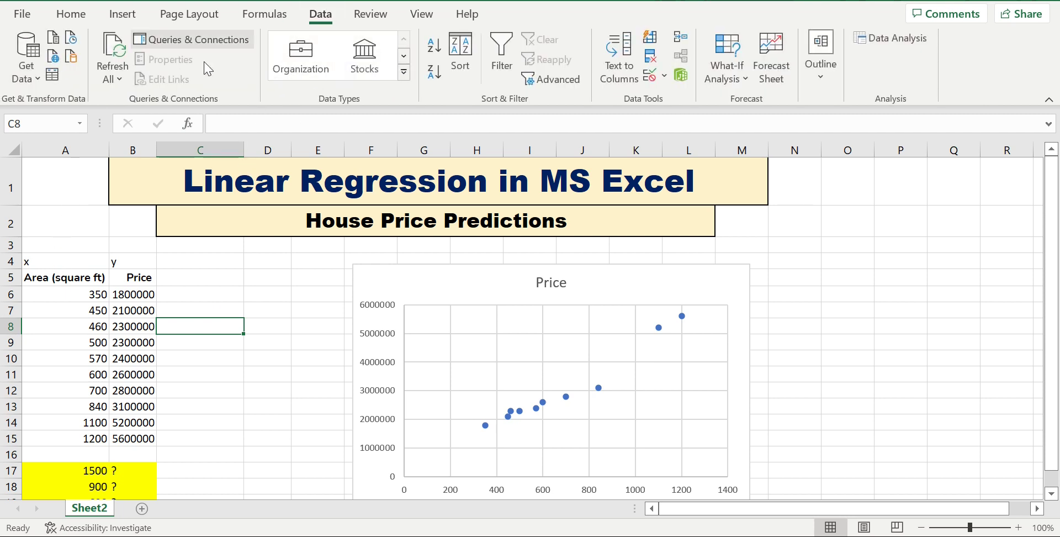
click(892, 40)
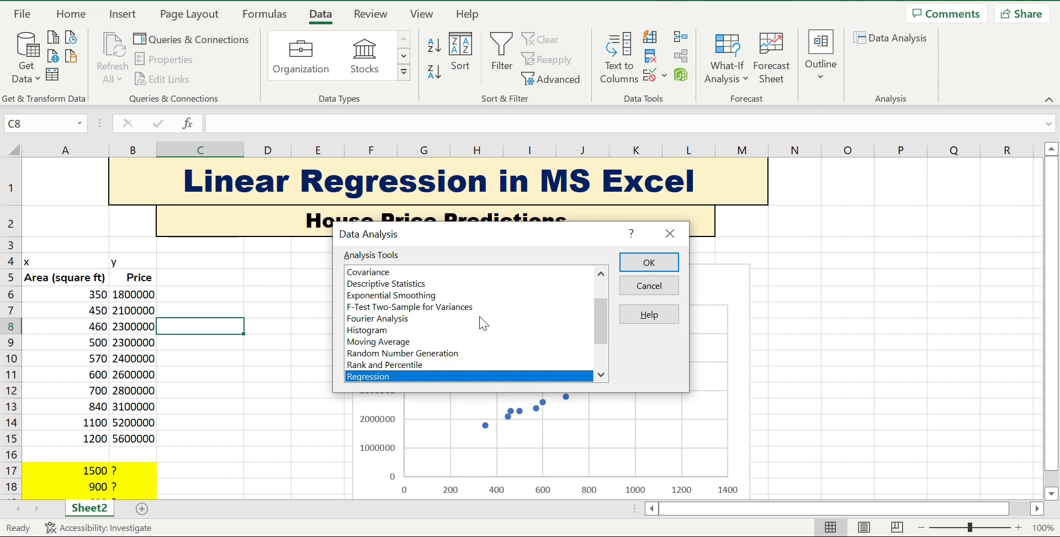
scroll(483, 323, down, 2)
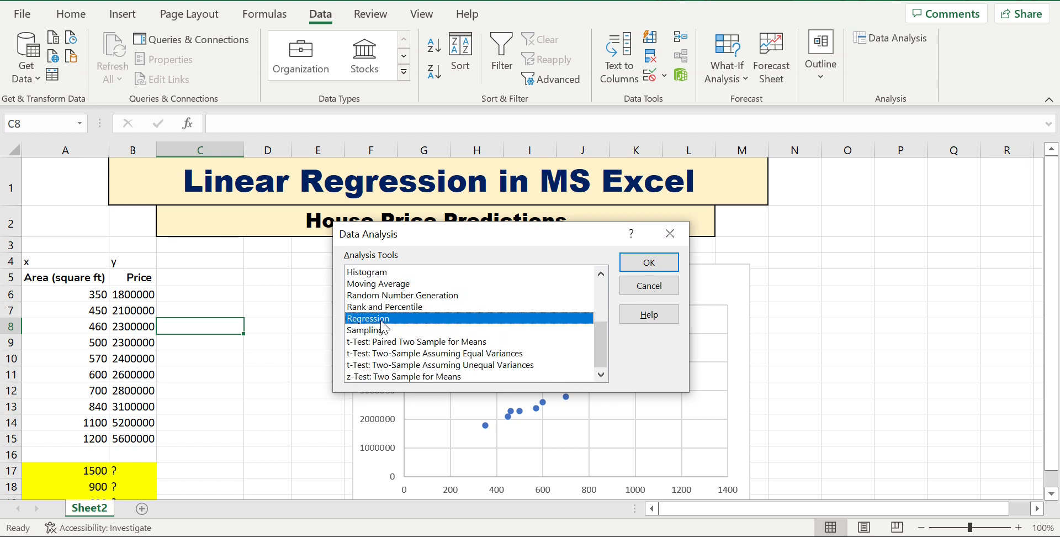
click(656, 259)
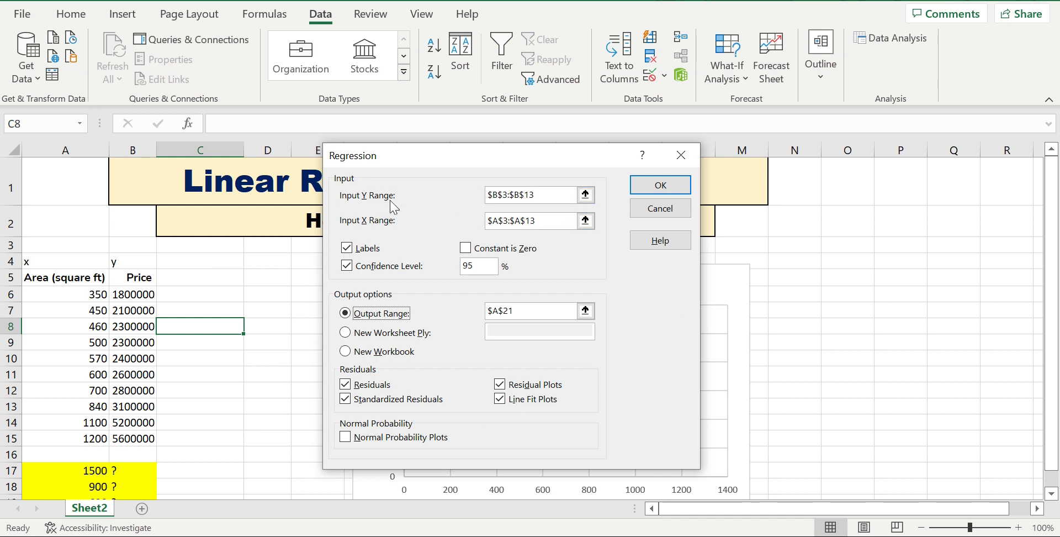
Set the regression Y range to Price B5:B15 and X range to Area A5:A15
click(585, 194)
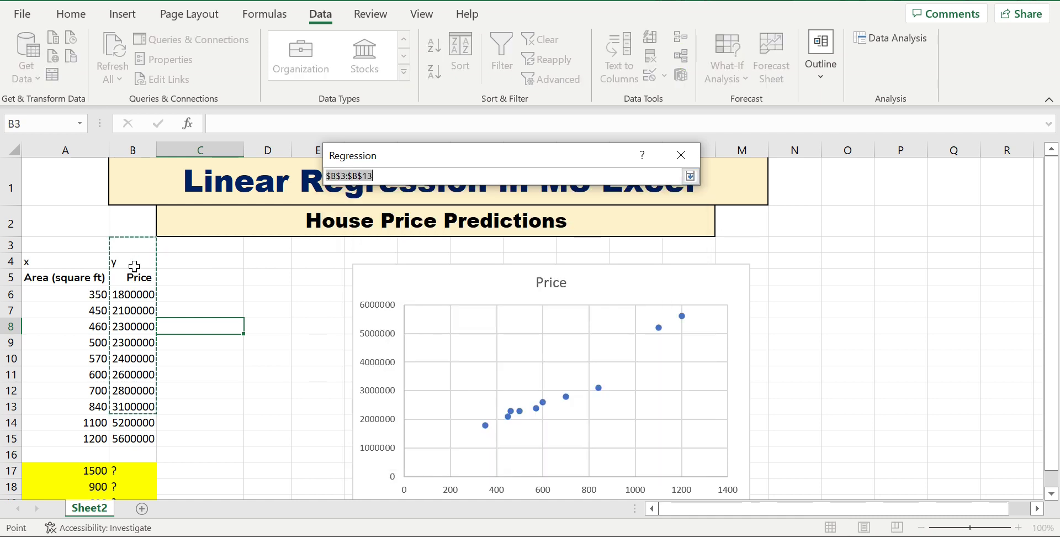
drag(141, 279, 130, 440)
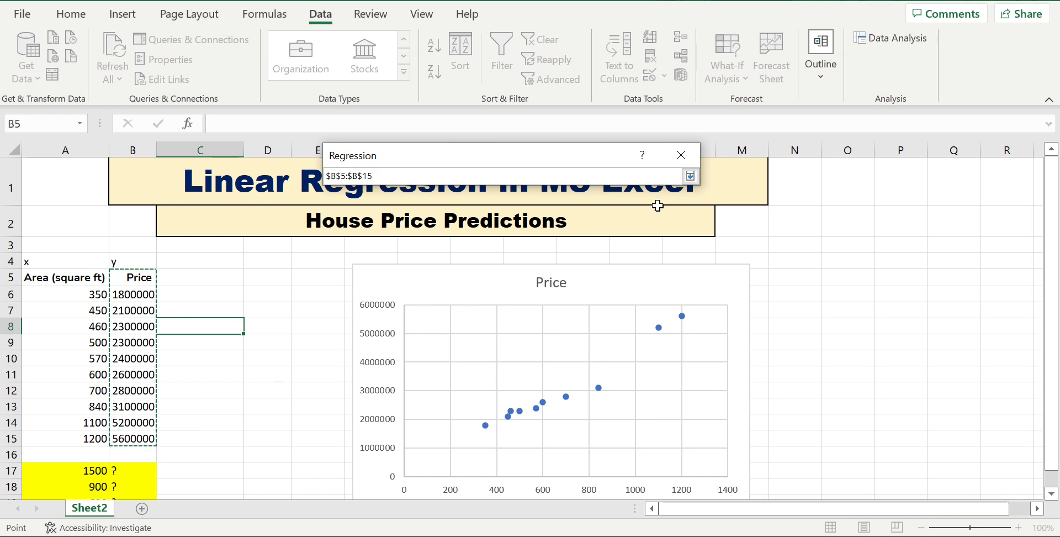
click(690, 175)
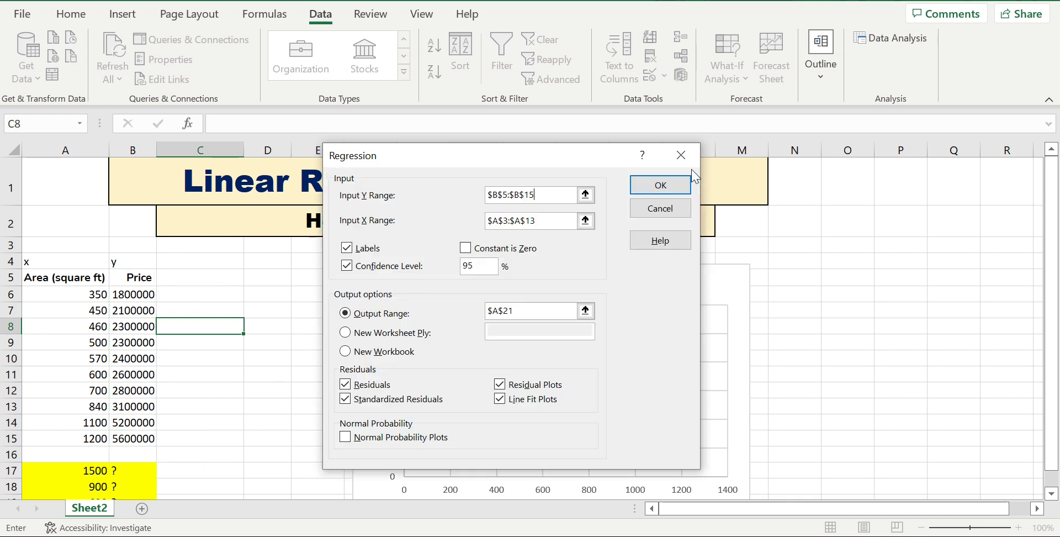
click(586, 221)
drag(81, 280, 84, 441)
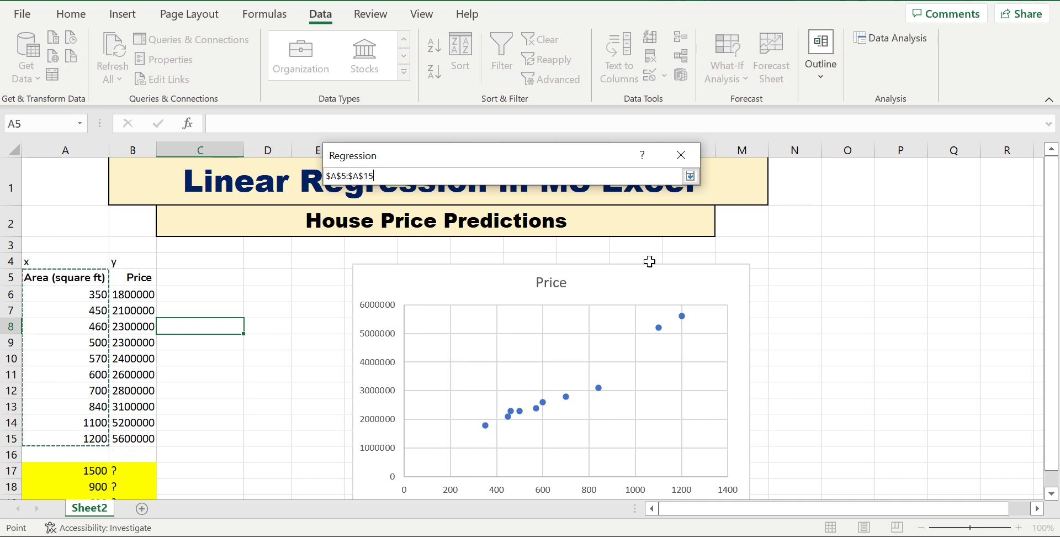
click(690, 176)
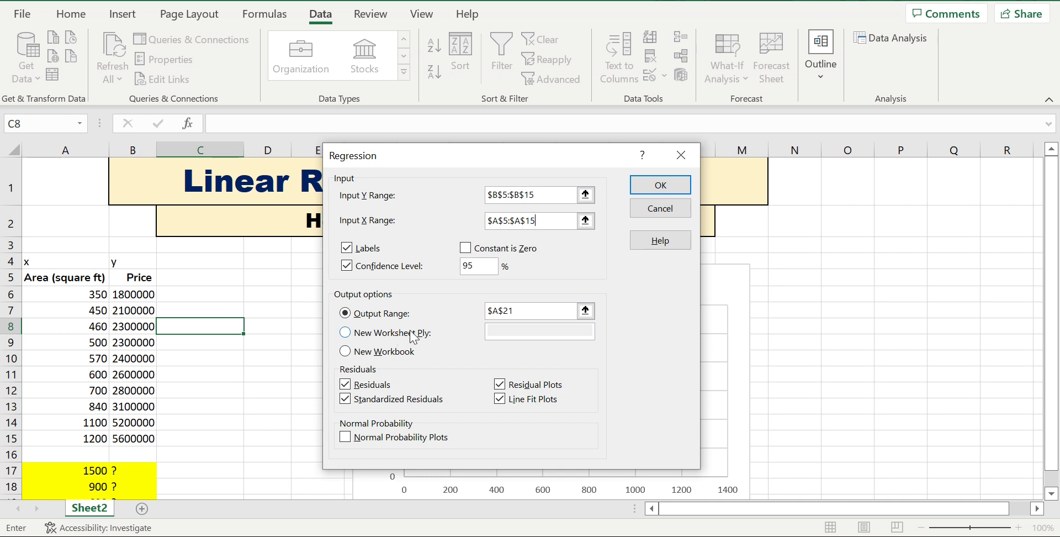
Set the regression output range to start at A23 and run the regression
click(586, 310)
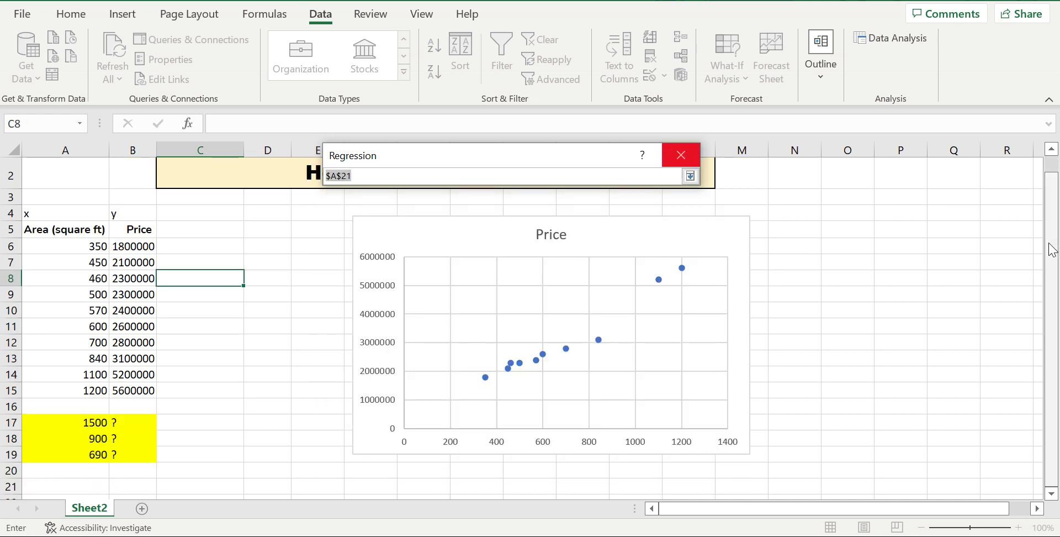
drag(1055, 249, 1058, 486)
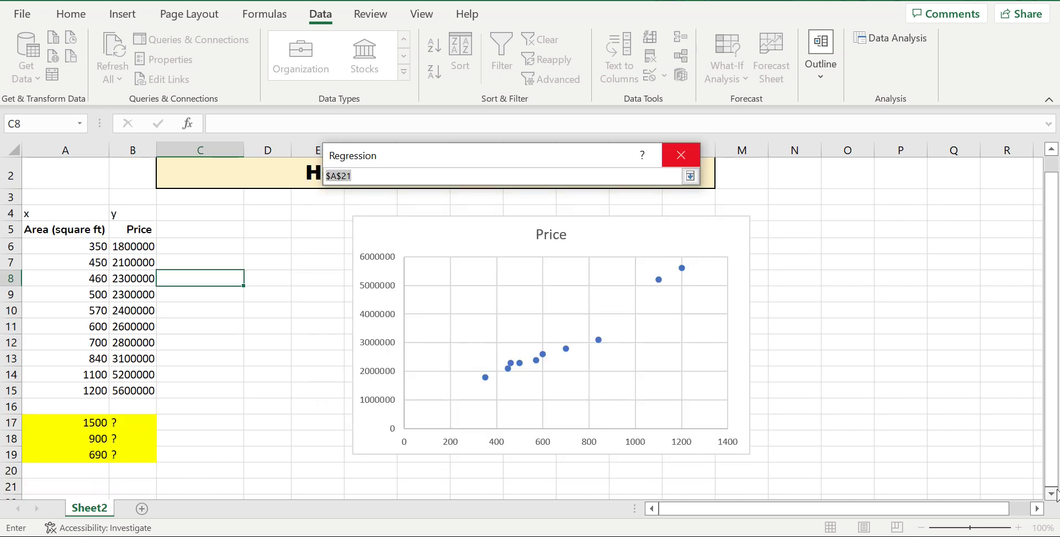
scroll(1056, 492, down, 3)
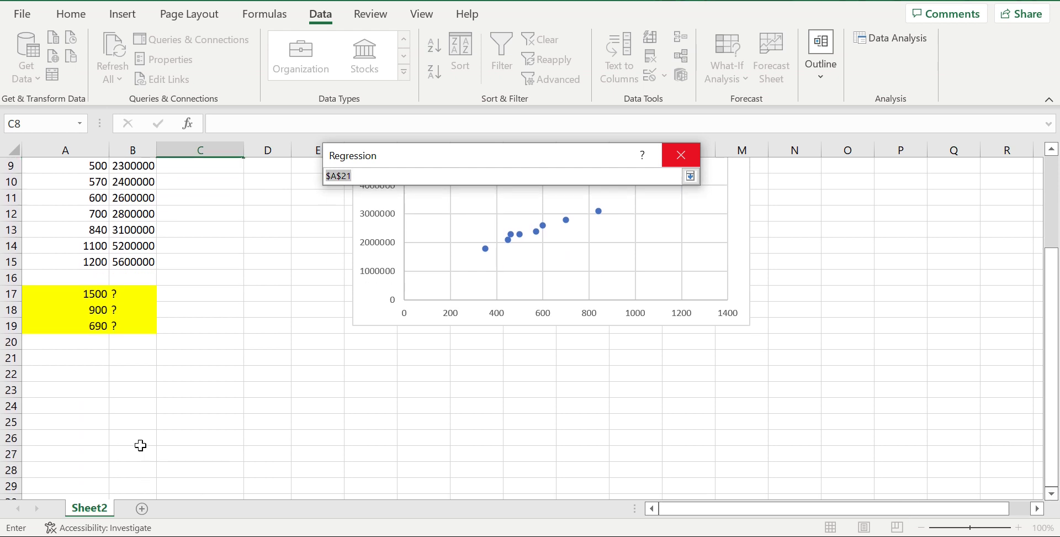
click(76, 389)
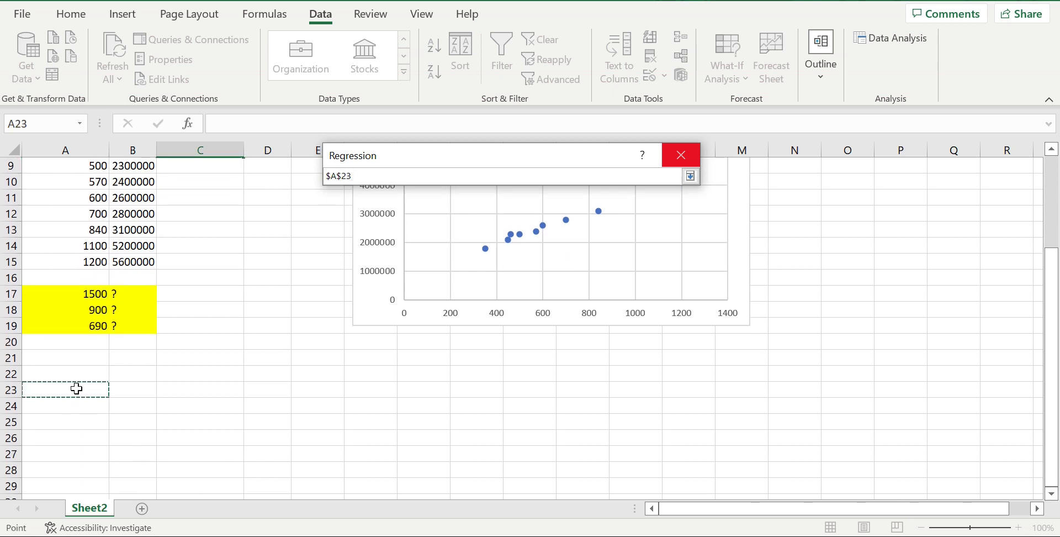
click(691, 175)
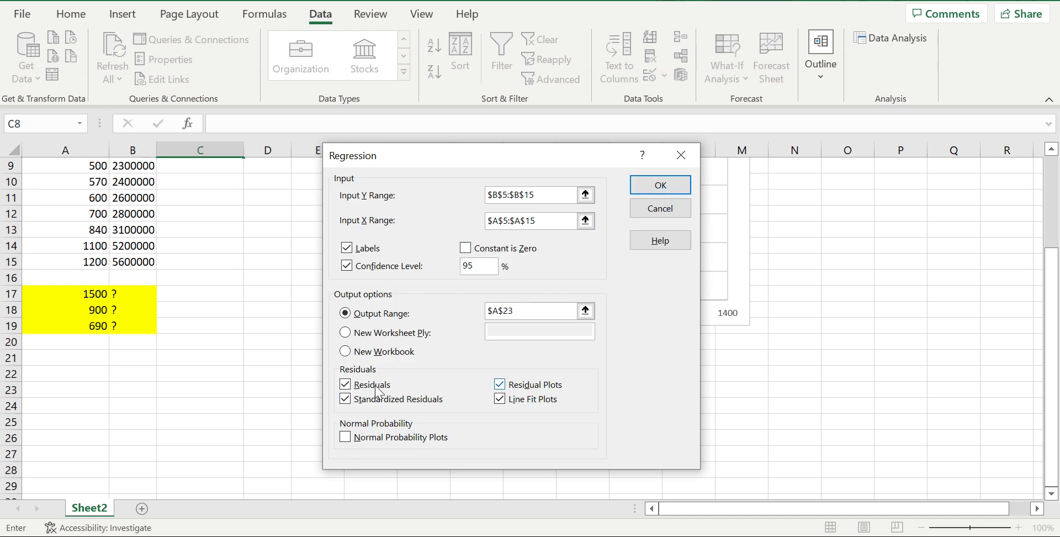
click(666, 186)
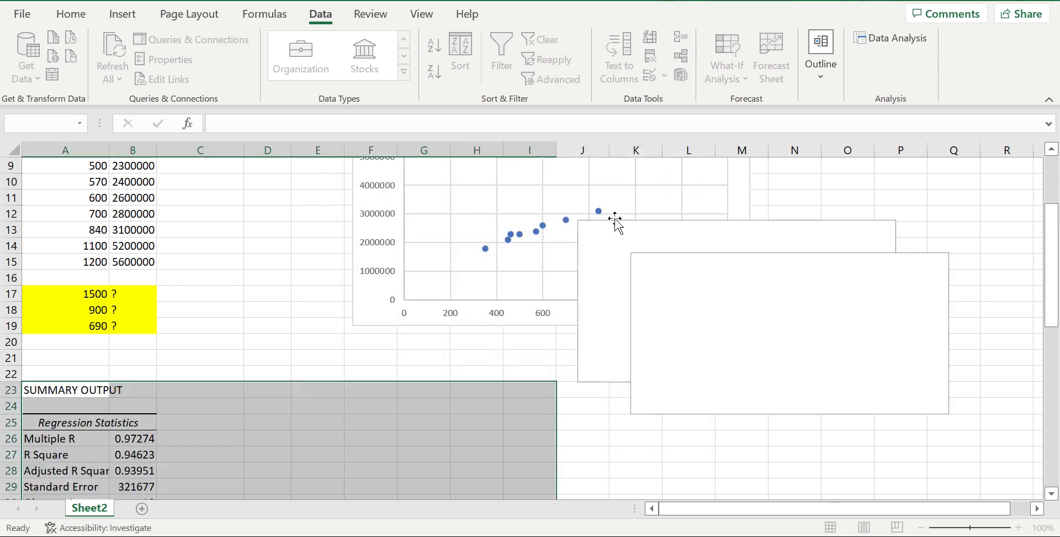
Move the line fit plot down right and the residual plot below the first scatter chart
scroll(349, 343, down, 1)
scroll(349, 339, down, 2)
scroll(348, 338, up, 2)
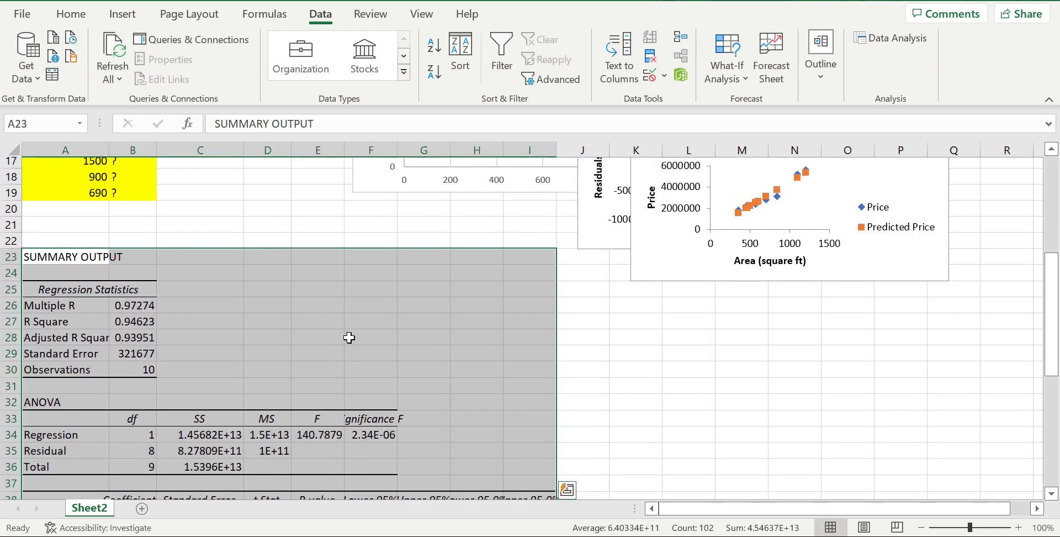
drag(735, 218, 801, 427)
drag(648, 183, 659, 294)
Autofit columns B and A to show the full values and statistic names
scroll(398, 348, down, 3)
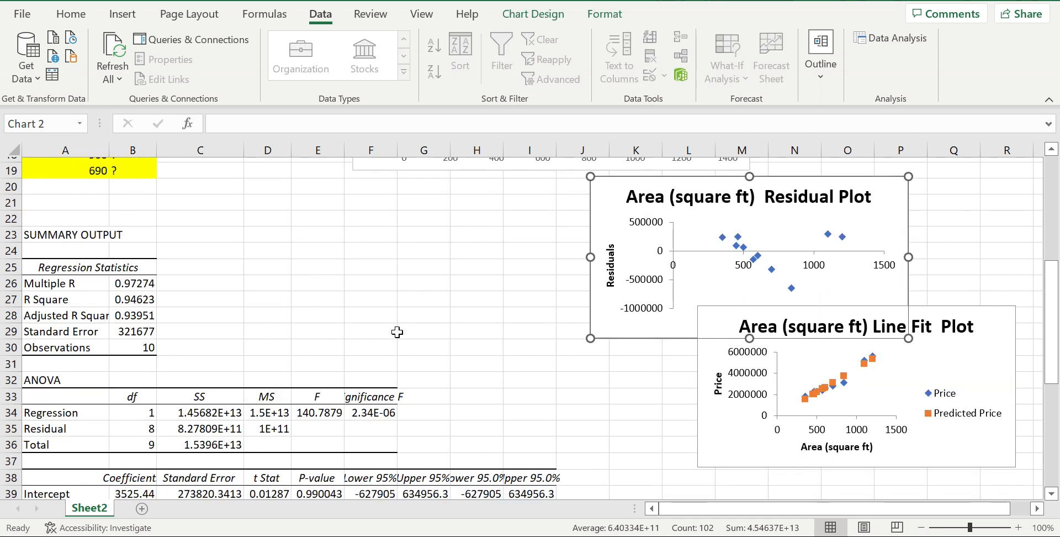
double_click(157, 148)
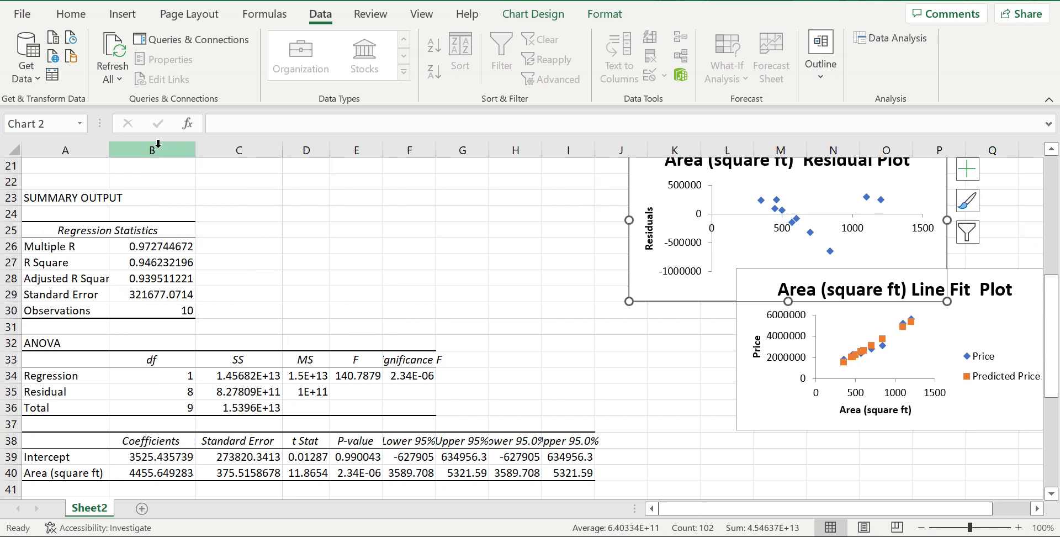
click(78, 247)
click(80, 273)
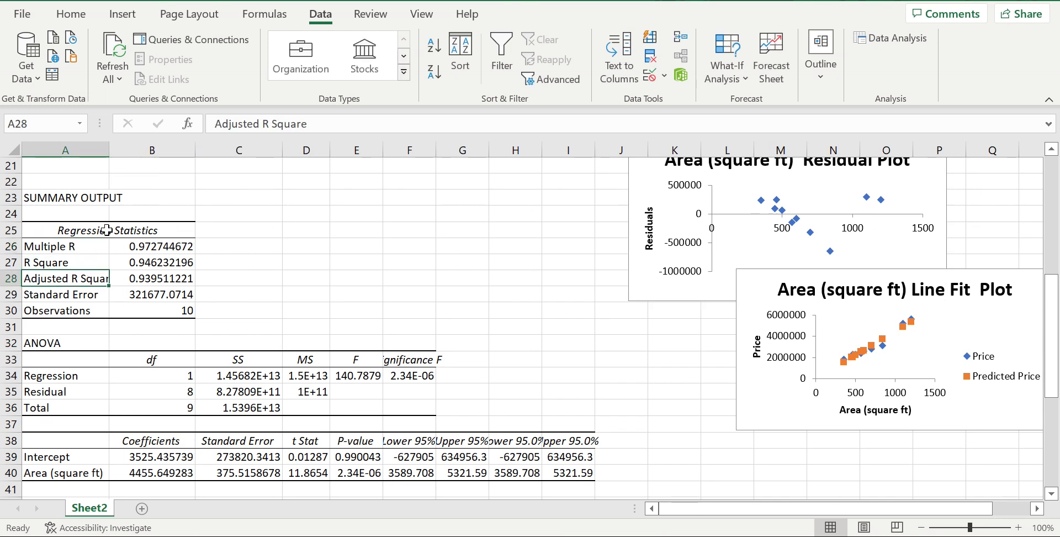
double_click(110, 149)
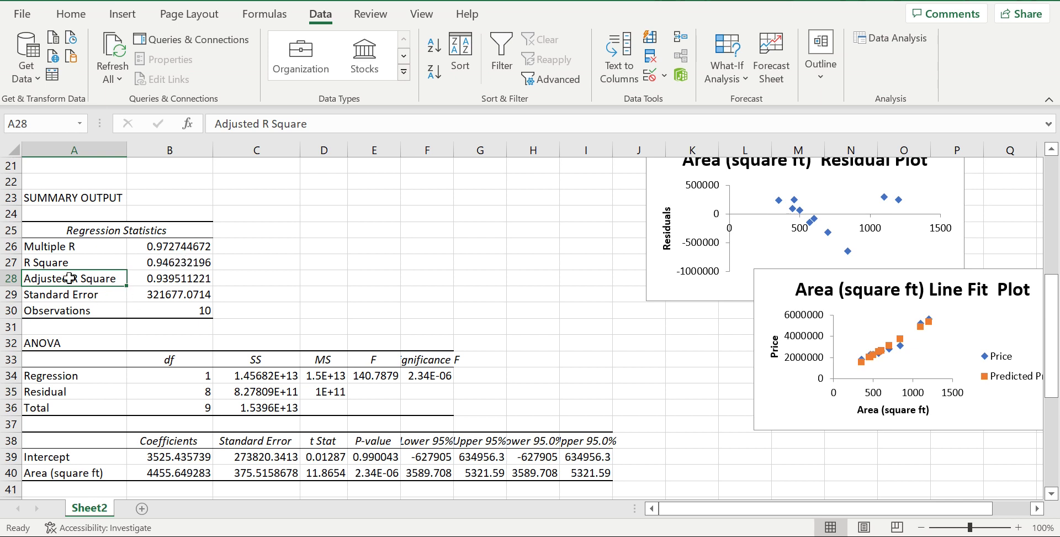
click(84, 296)
Check the Intercept 3525.44 and Area 4455.65 coefficients, then autofit column D
scroll(306, 288, down, 1)
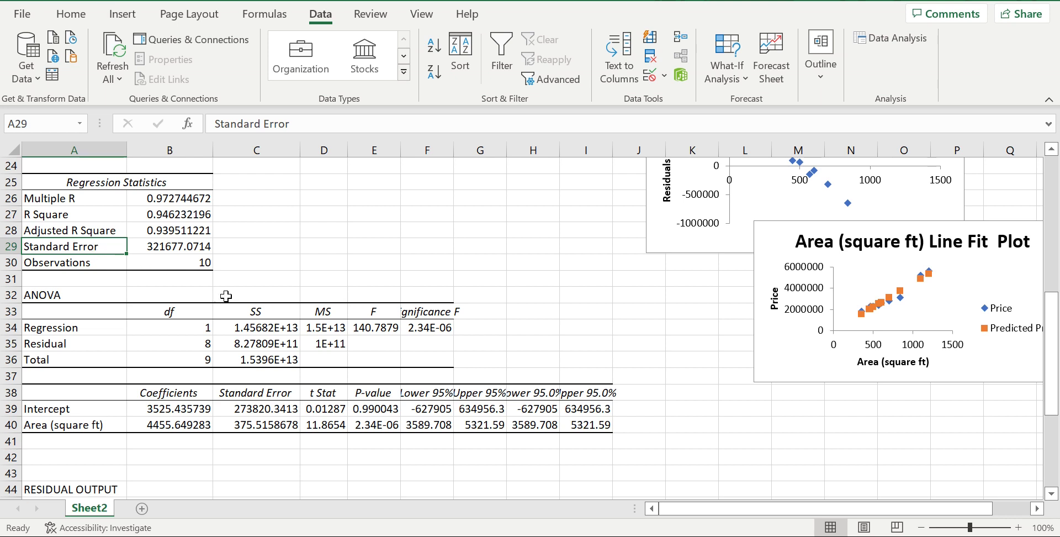
scroll(260, 277, down, 1)
drag(126, 348, 166, 376)
click(160, 376)
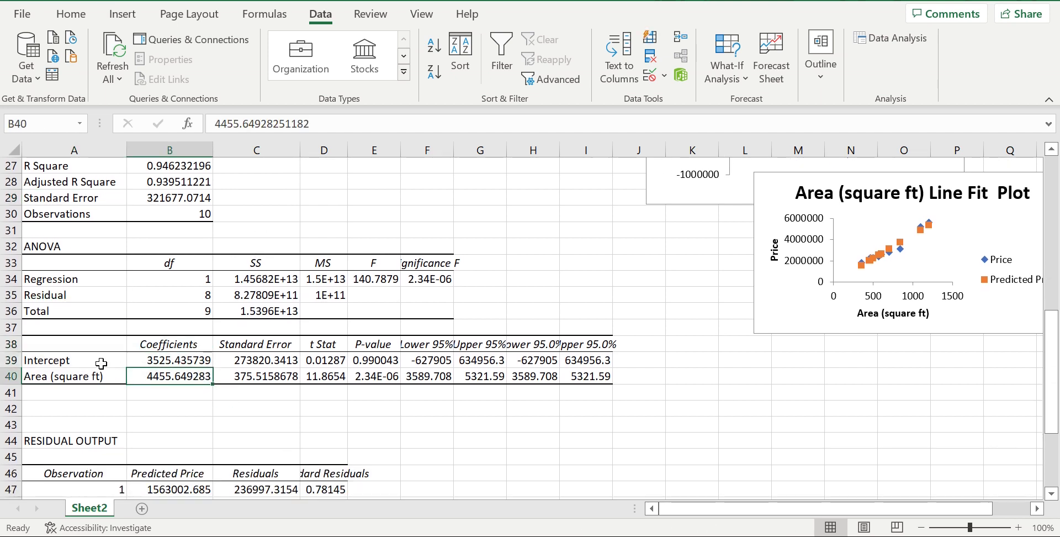
scroll(352, 300, down, 1)
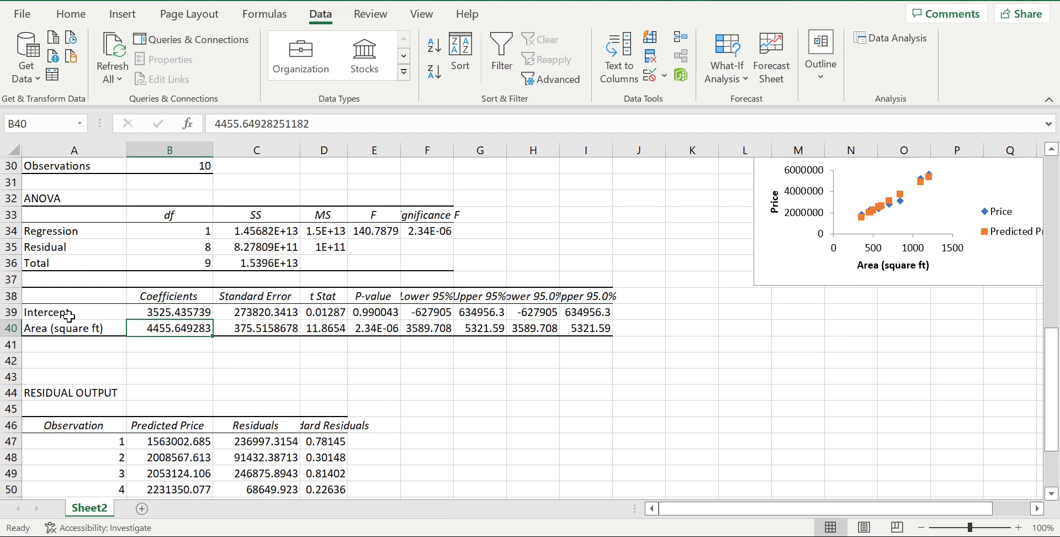
scroll(184, 336, down, 1)
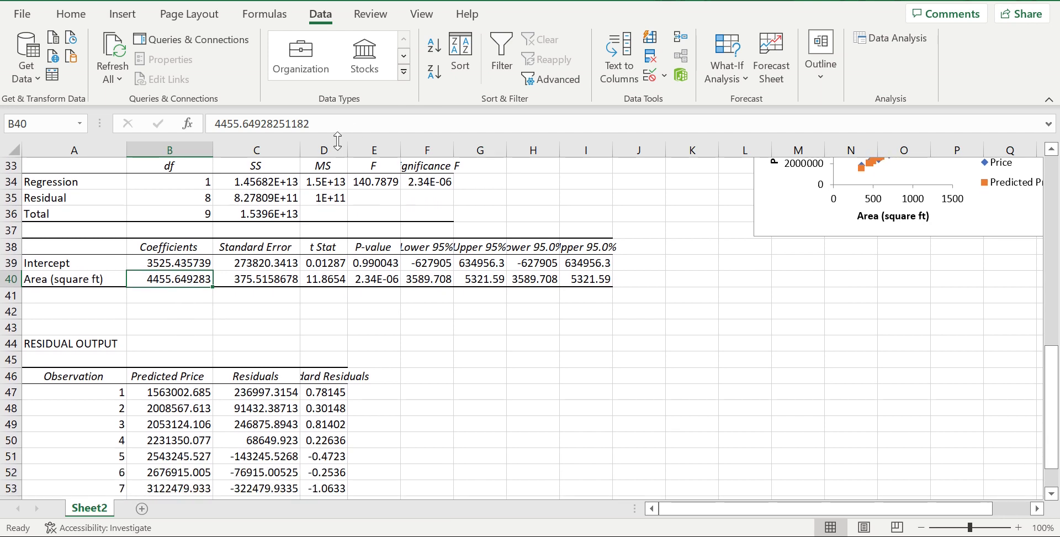
double_click(346, 149)
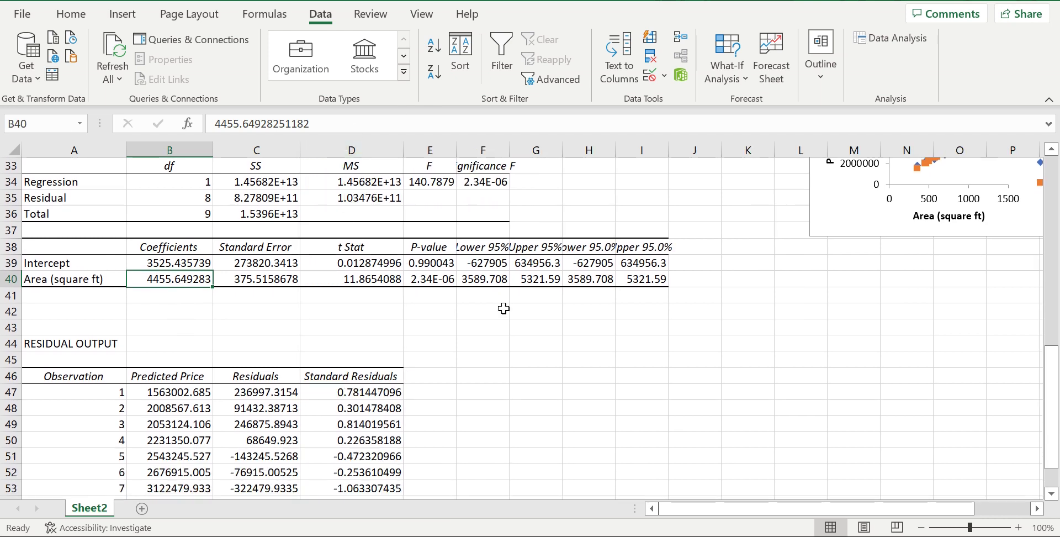
scroll(504, 308, down, 2)
Type the note 'y = mx + c' in G47 beside the residual output
click(539, 295)
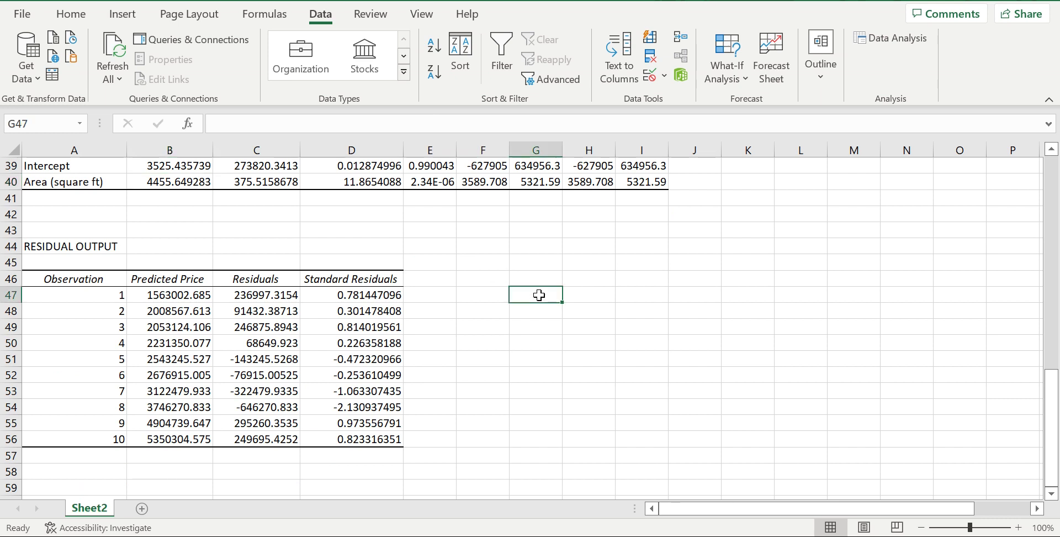
text(y)
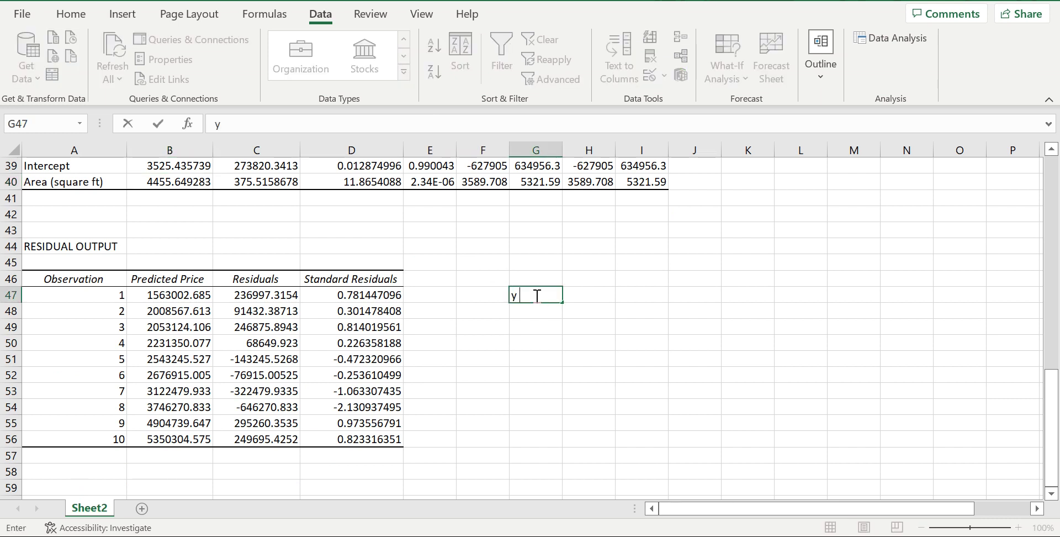
text( = mx + c)
scroll(510, 358, up, 4)
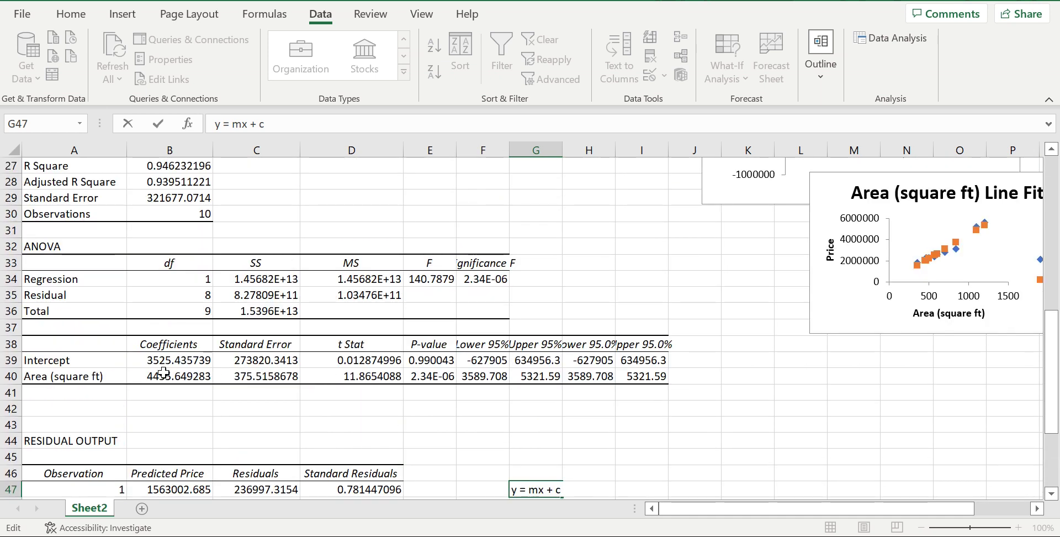
Copy the coefficients table A38:B40 and paste it at E59
drag(45, 350, 172, 380)
key(ctrl+c)
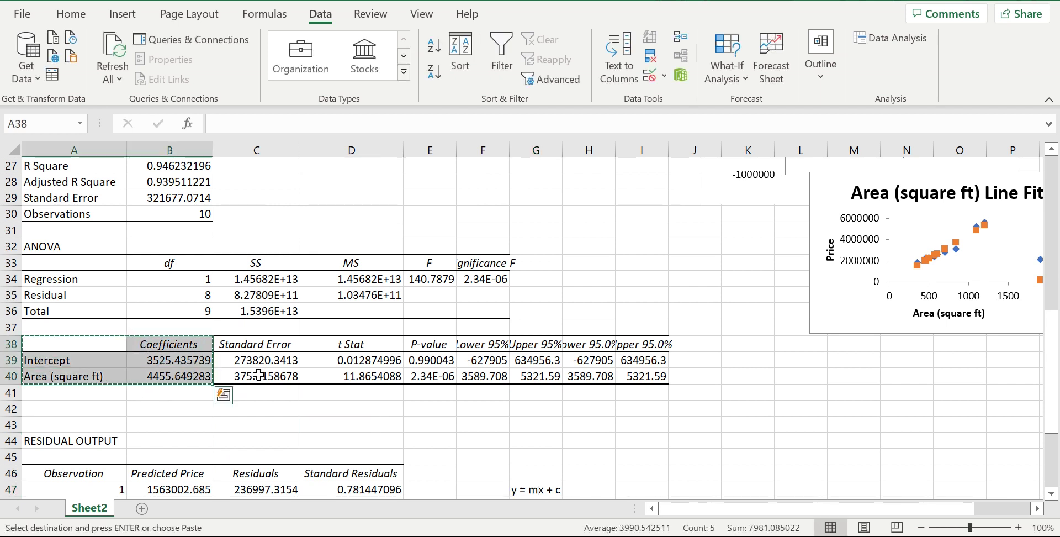
scroll(259, 375, down, 4)
scroll(259, 375, down, 3)
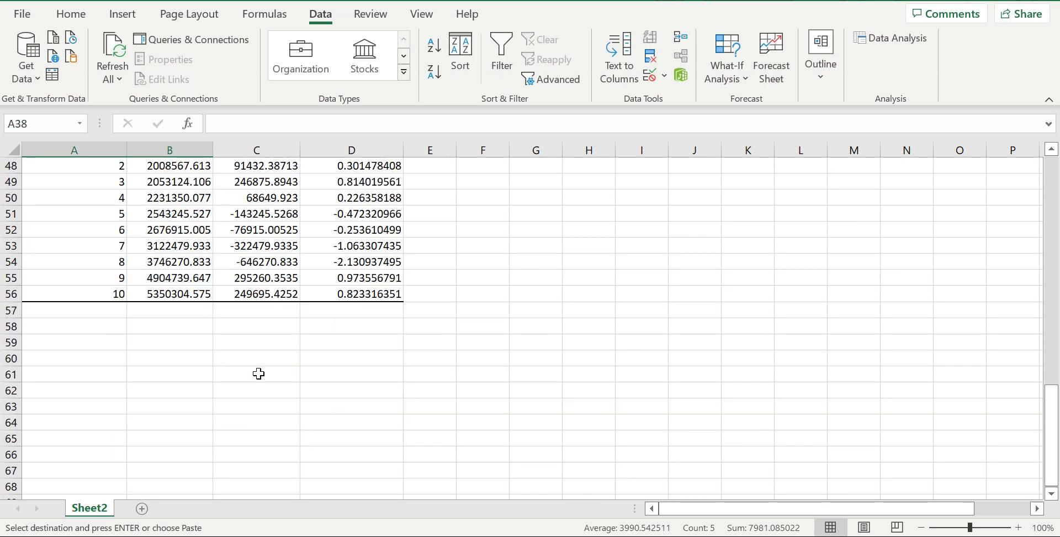
click(443, 345)
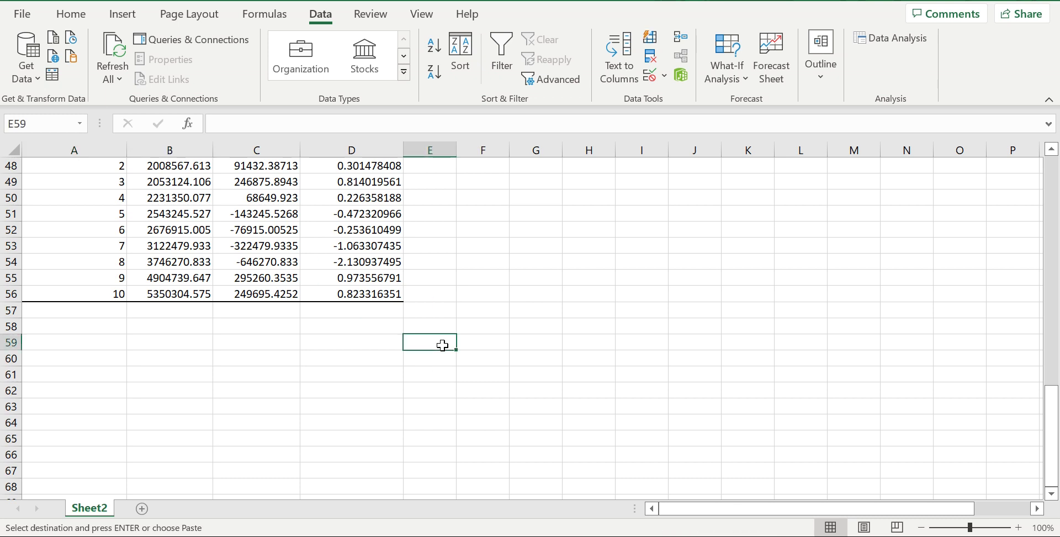
key(ctrl+v)
scroll(551, 409, up, 3)
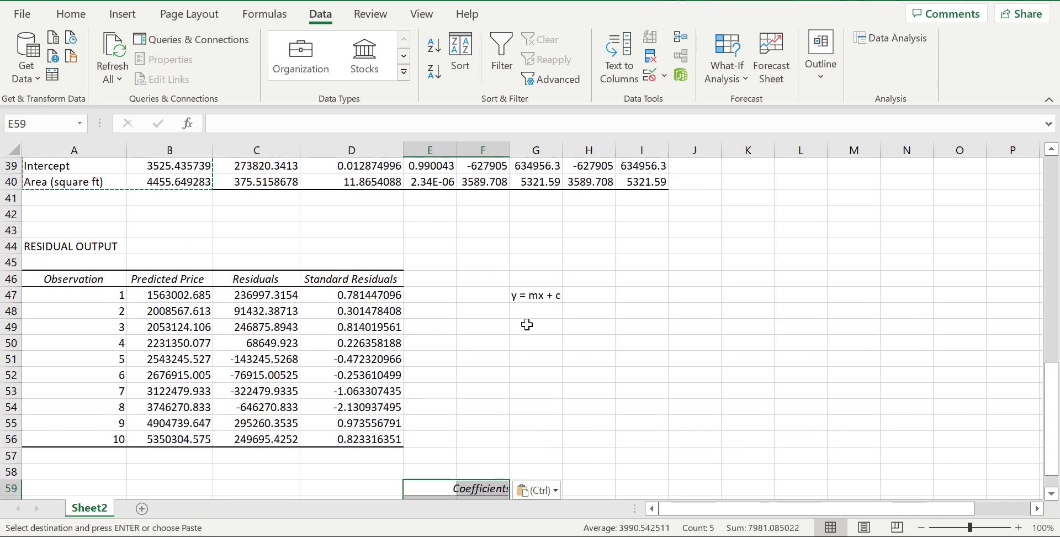
click(530, 313)
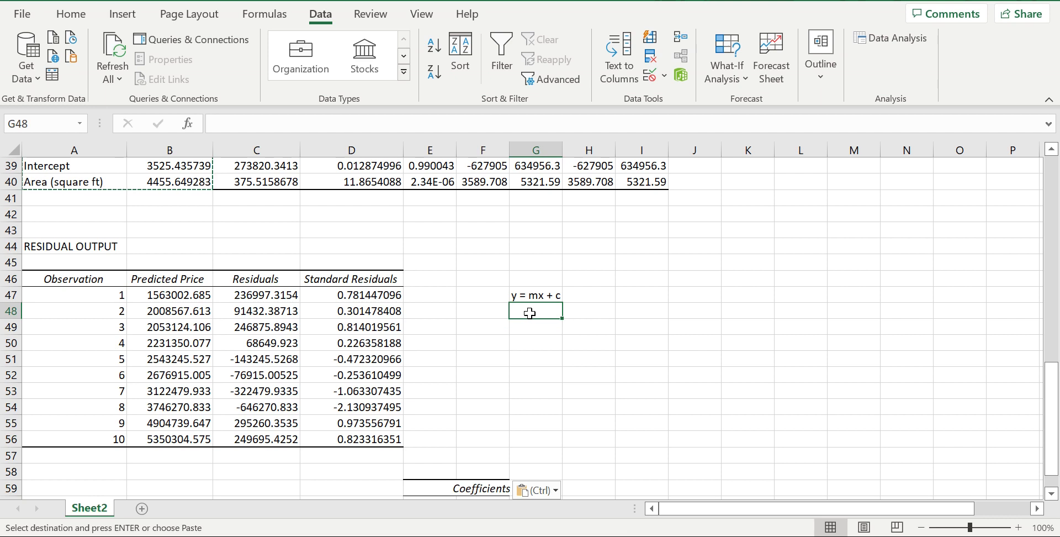
Enter 'price = coeff*area + intercept' in G48 and autofit column G to fit it
text(price = coeff*area + intre)
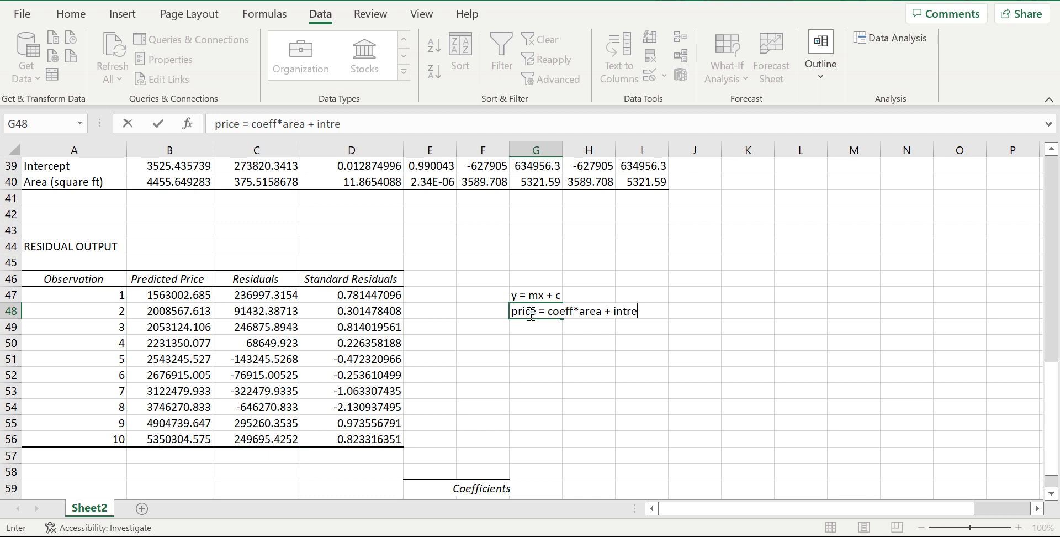
key(BackSpace)
key(BackSpace)
text(ercept)
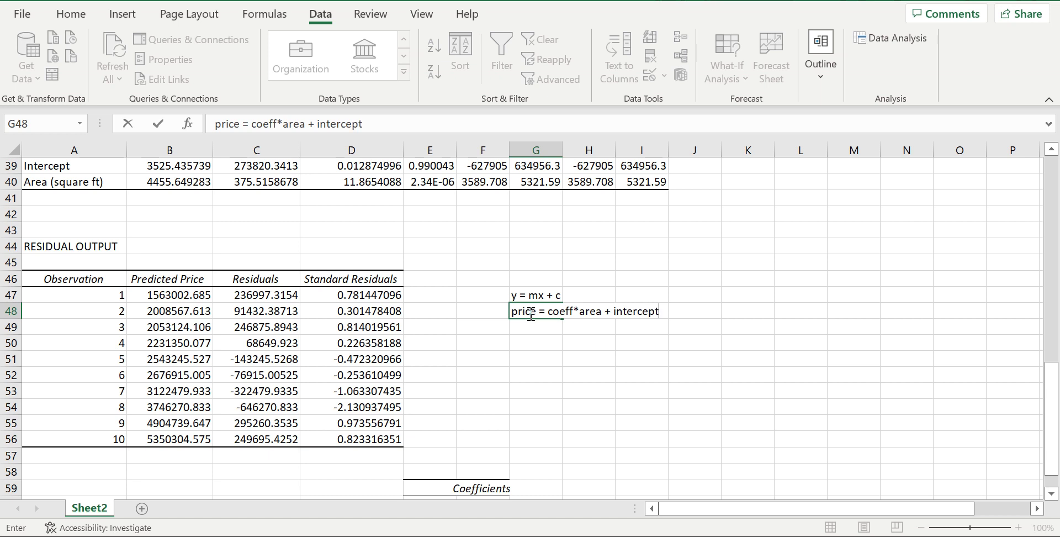
click(558, 148)
double_click(561, 150)
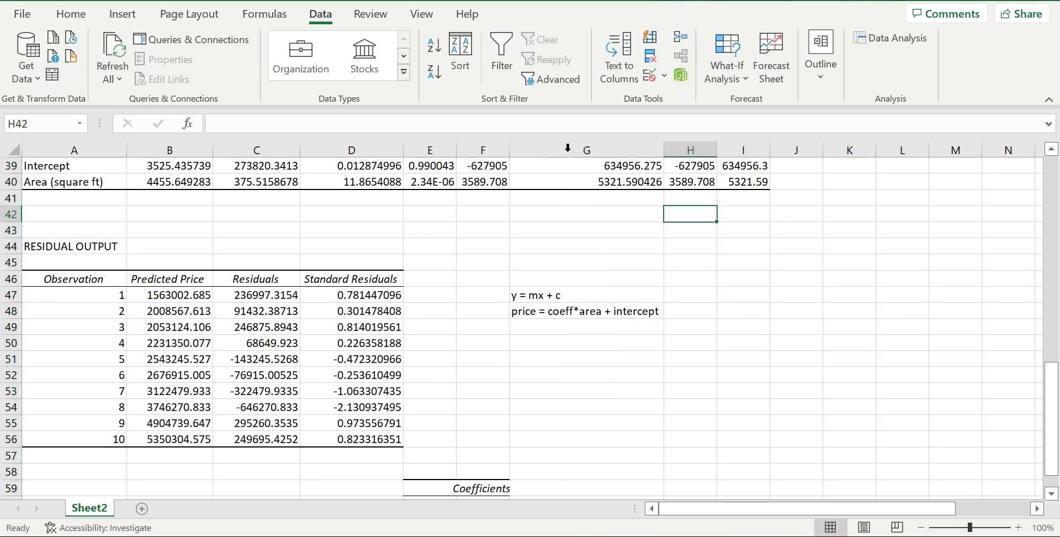
click(556, 315)
scroll(561, 362, down, 3)
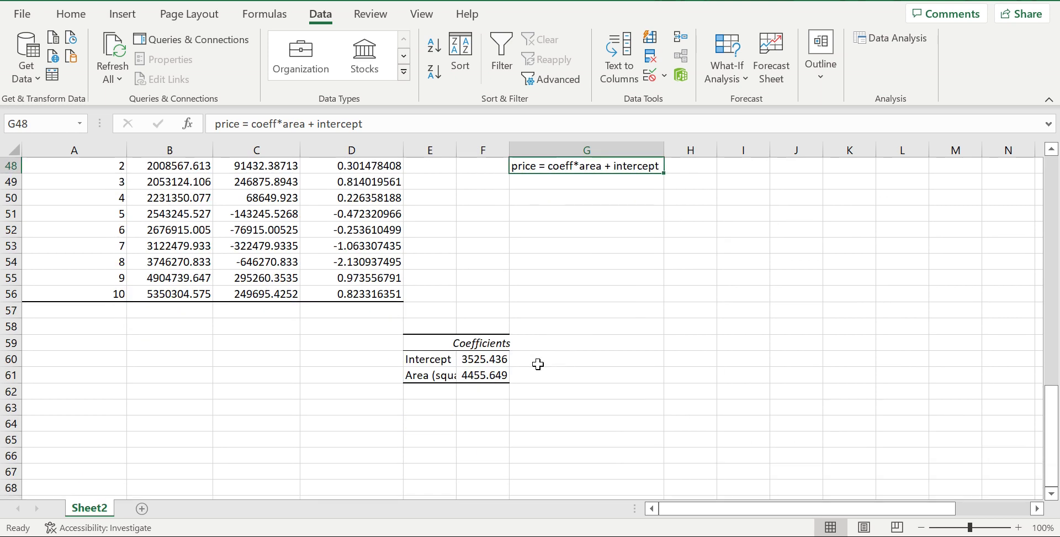
scroll(539, 362, up, 2)
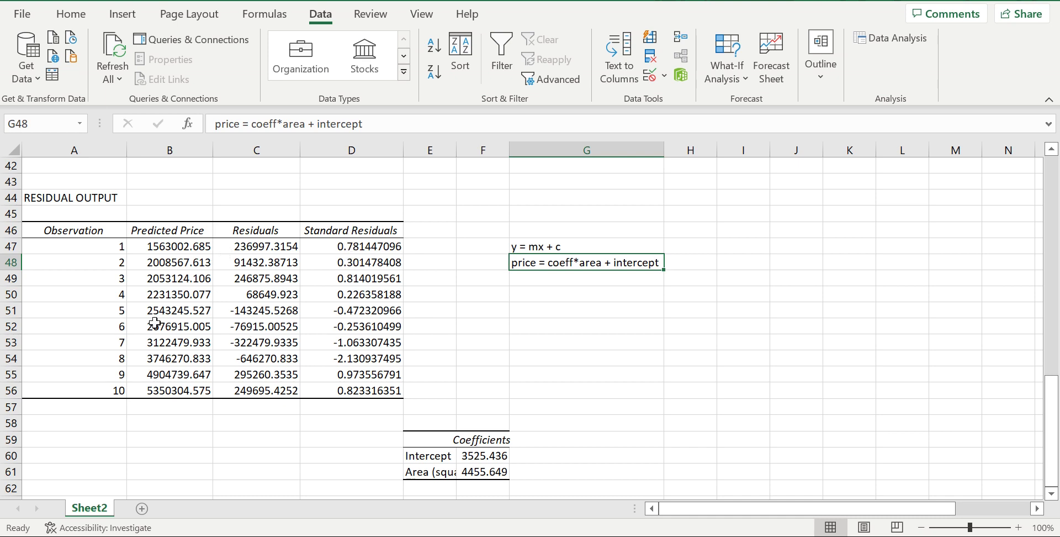
scroll(255, 376, up, 6)
scroll(586, 334, down, 2)
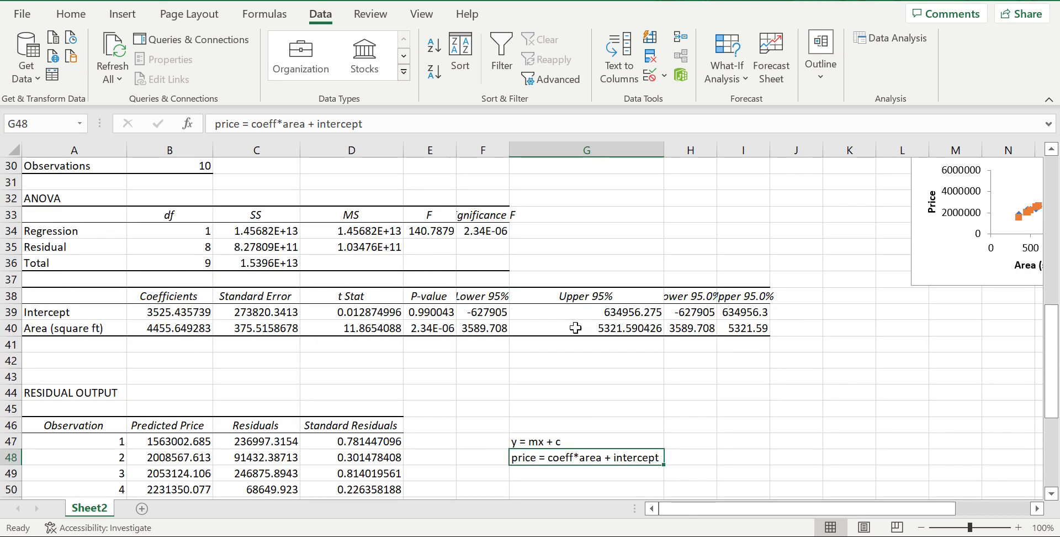
Nudge the Area Line Fit Plot chart slightly up and to the left
scroll(863, 350, up, 1)
drag(788, 508, 970, 493)
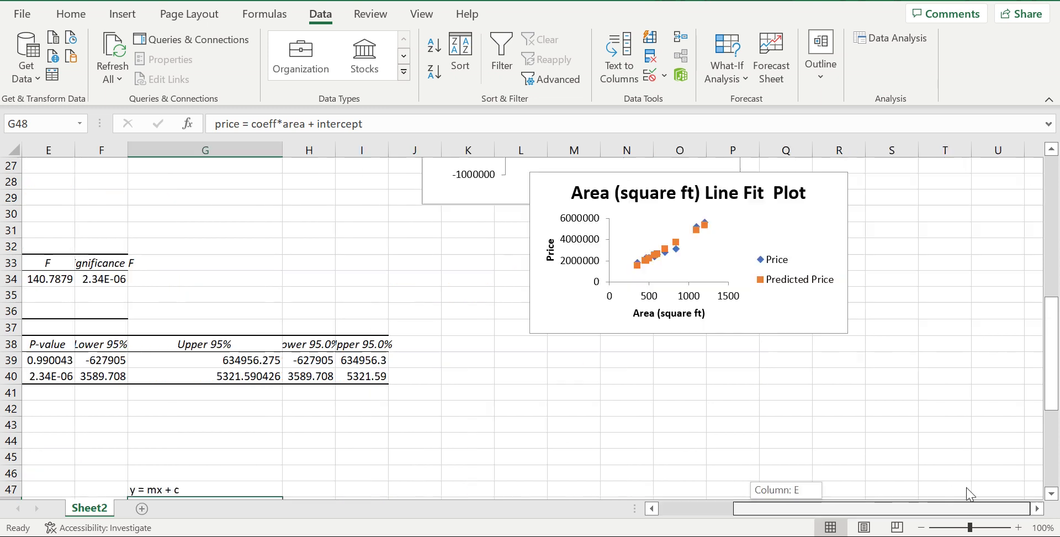
drag(648, 182, 649, 280)
drag(848, 438, 928, 504)
click(679, 257)
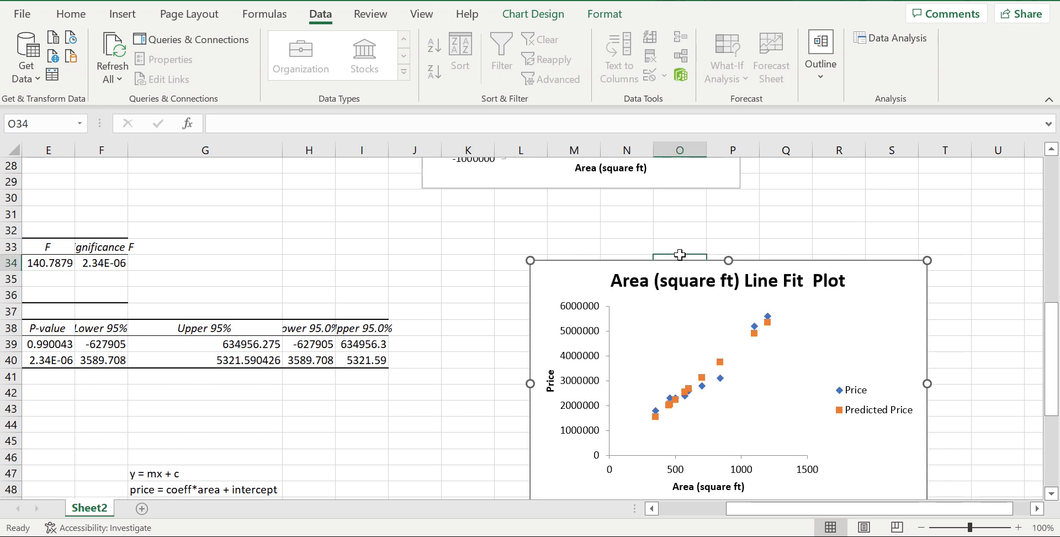
drag(638, 257, 622, 232)
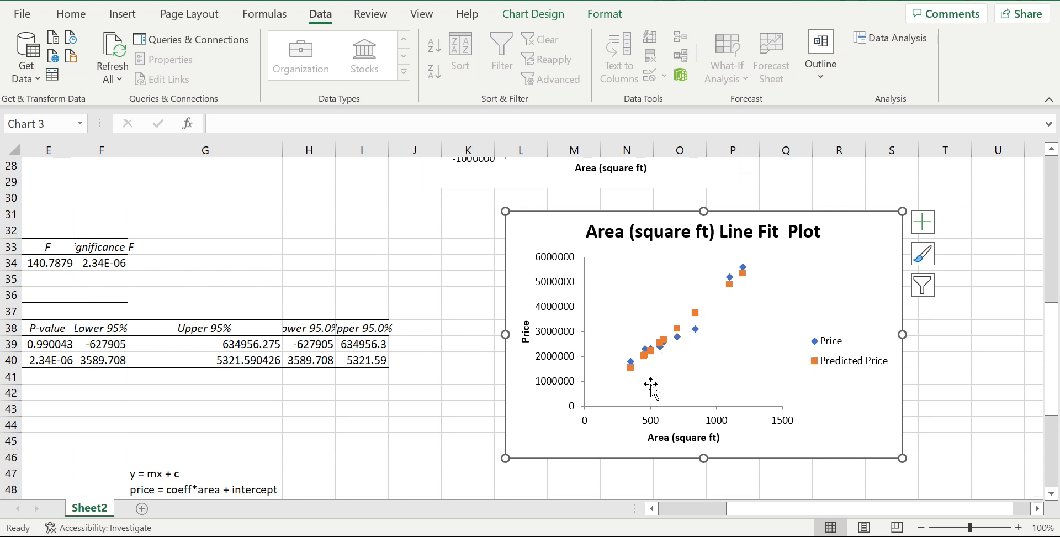
Scroll through the regression output, residual and line-fit plots to review them
scroll(468, 326, up, 3)
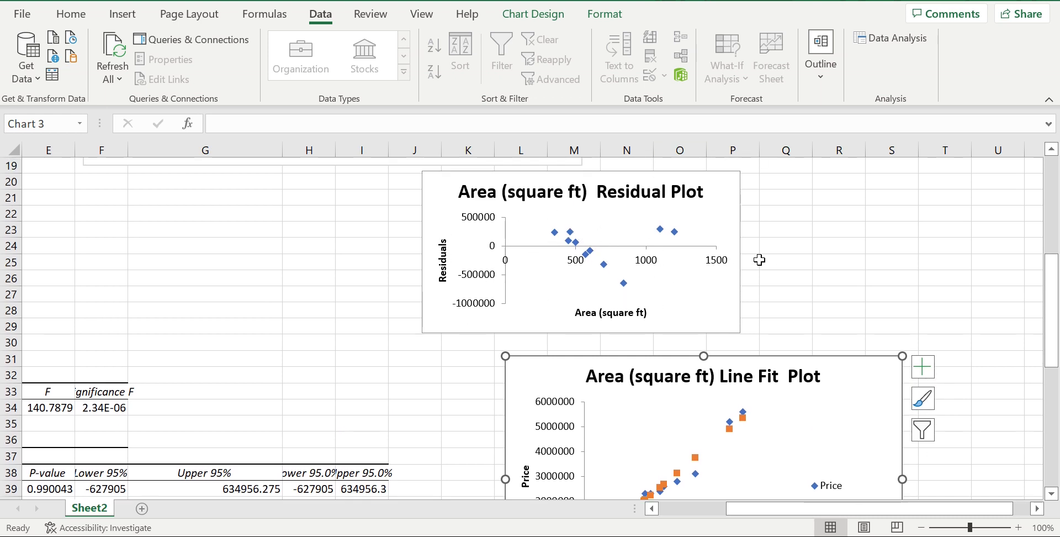
scroll(865, 264, down, 4)
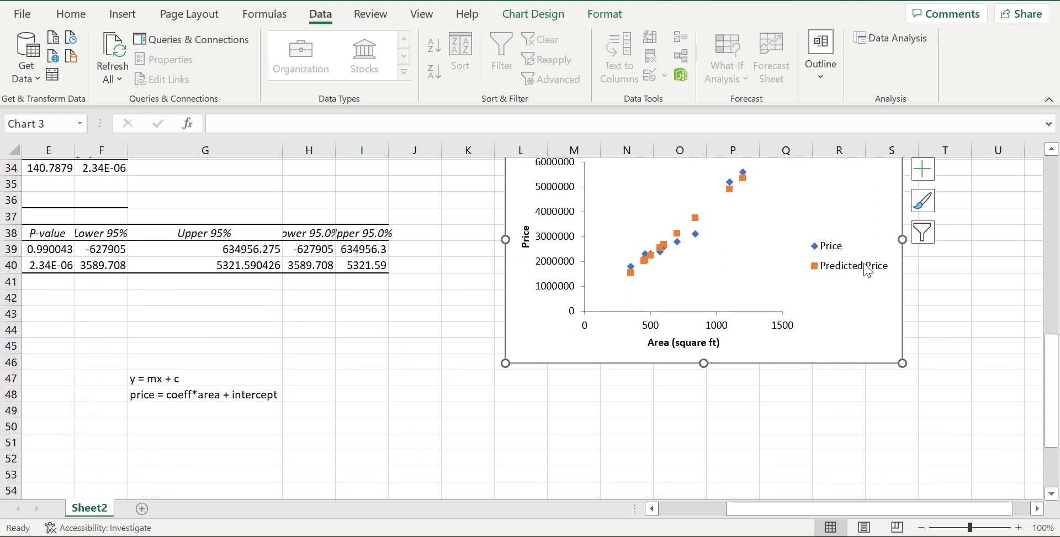
scroll(872, 263, up, 3)
scroll(882, 245, down, 5)
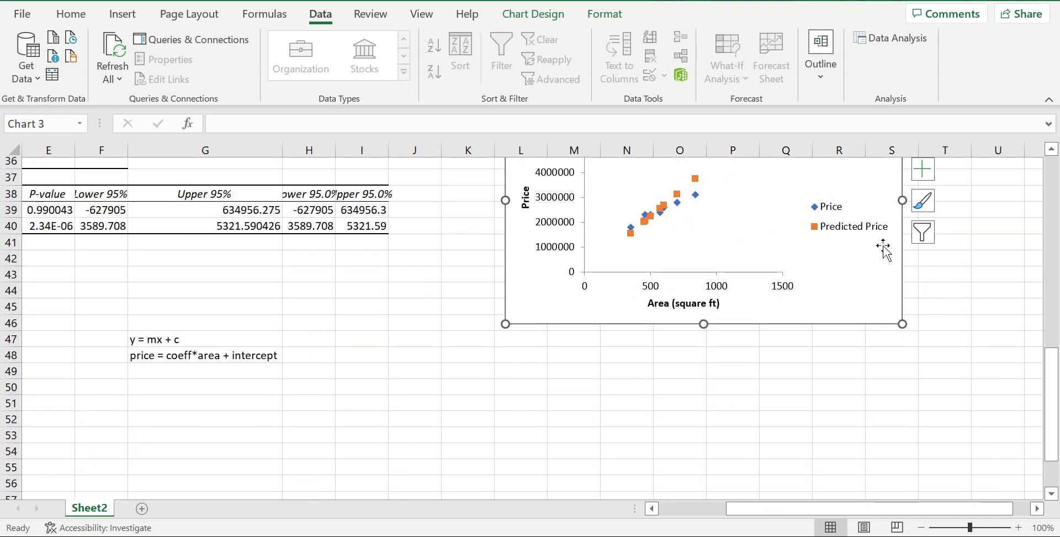
drag(791, 513, 529, 516)
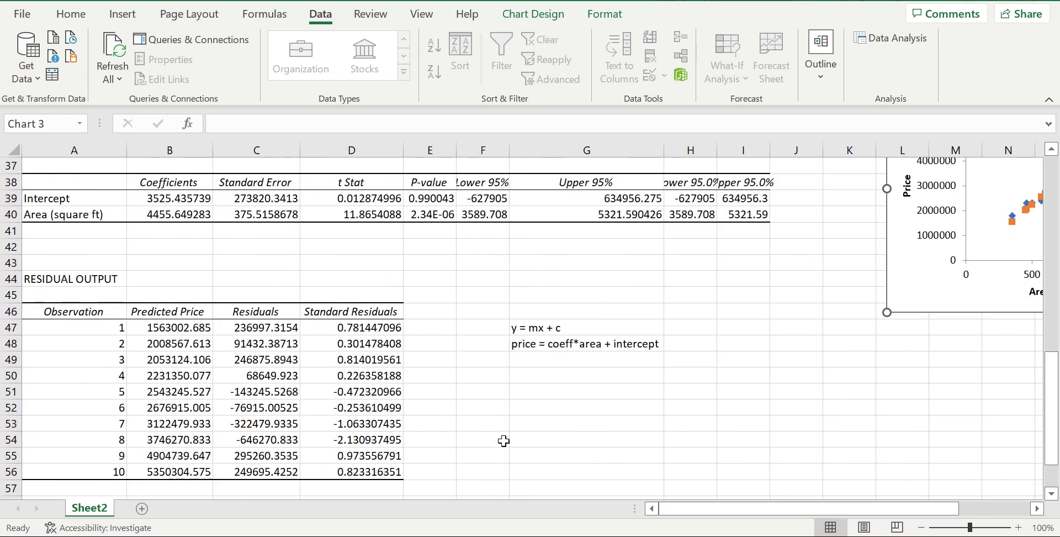
scroll(504, 431, down, 4)
scroll(508, 422, up, 4)
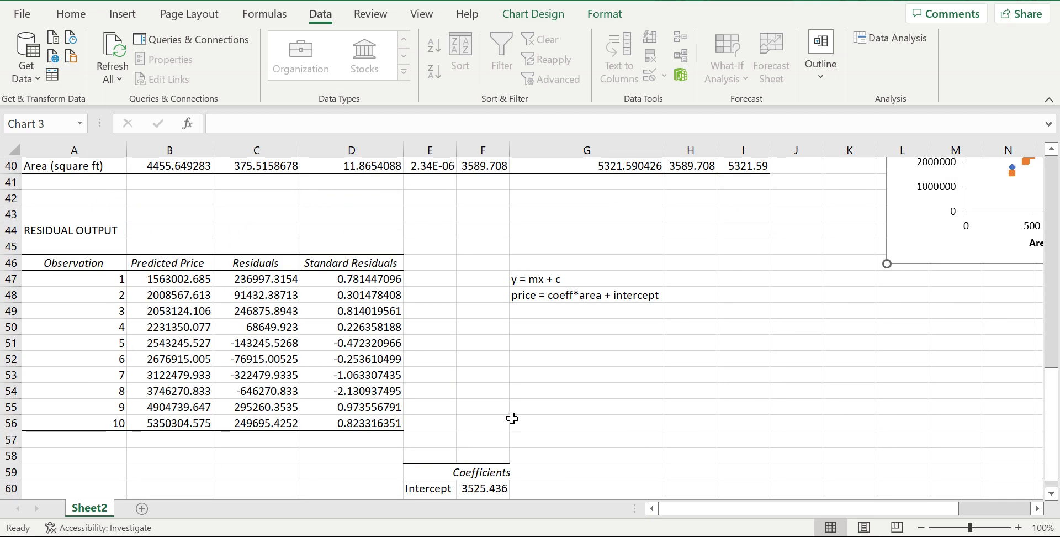
scroll(513, 416, up, 12)
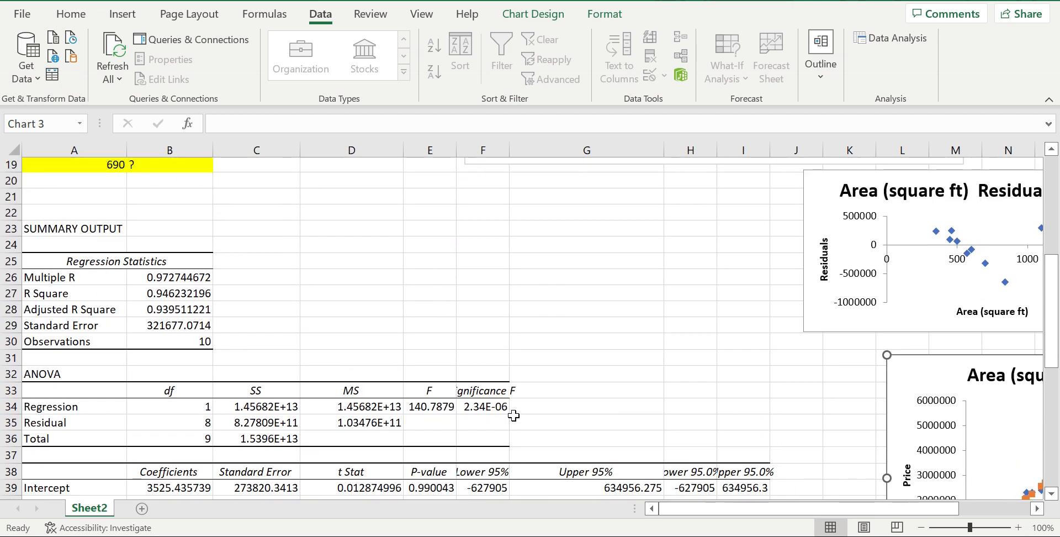
Copy the Area and Price data A5:B15 and paste it at A60
drag(79, 280, 174, 434)
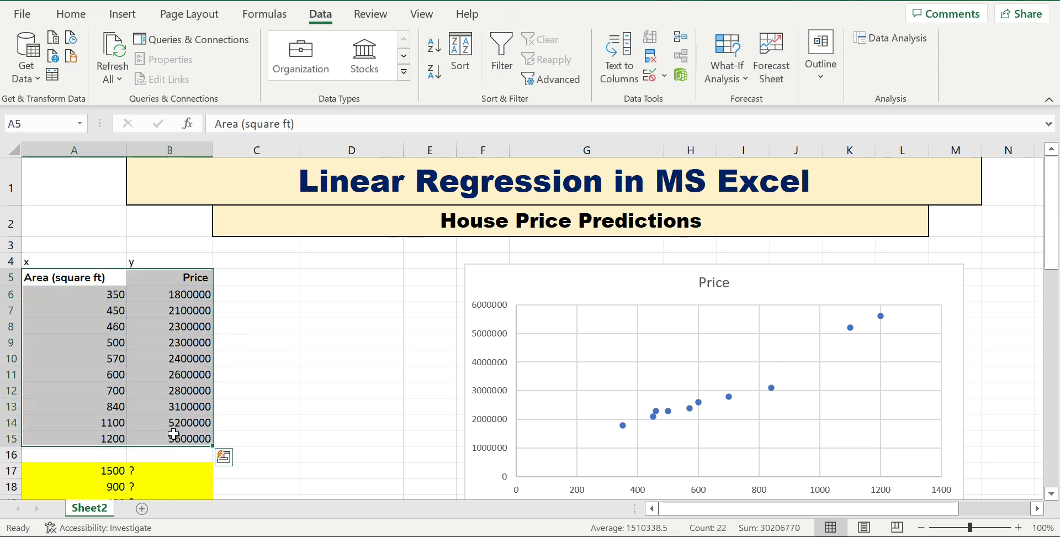
key(ctrl+c)
scroll(283, 398, down, 17)
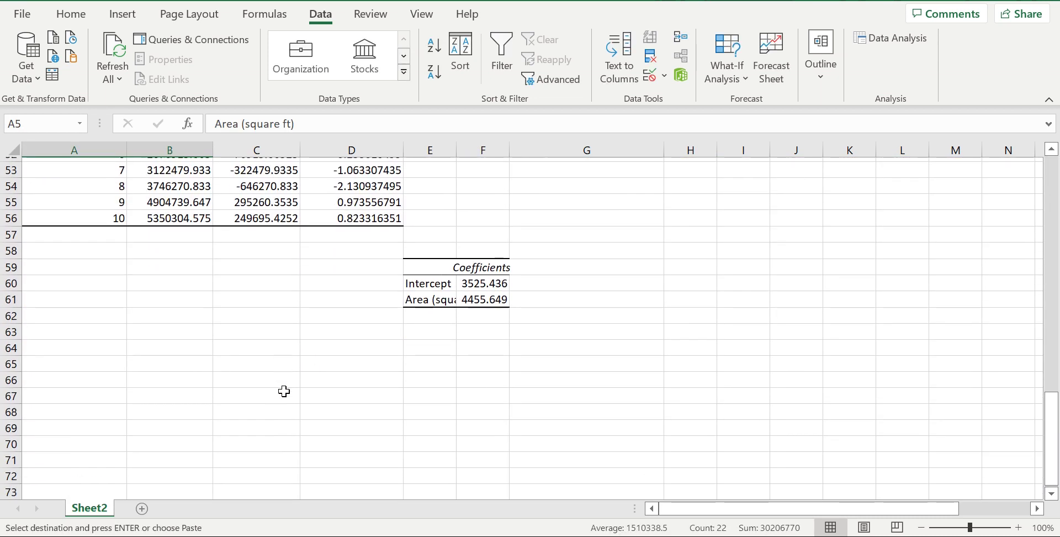
scroll(284, 391, down, 1)
click(81, 246)
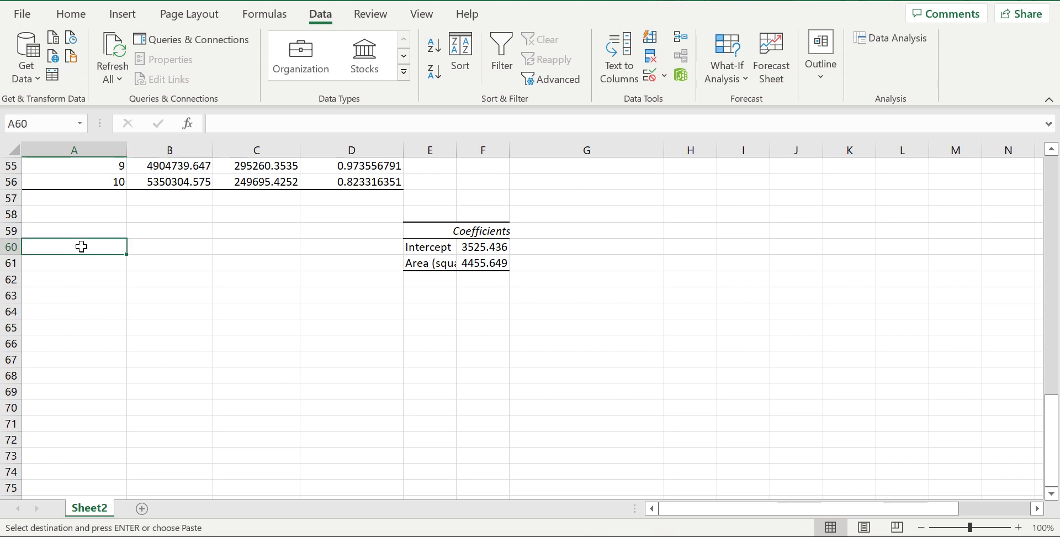
key(ctrl+v)
Add a 'pred_price' header in C60 formatted like the Price header
click(259, 247)
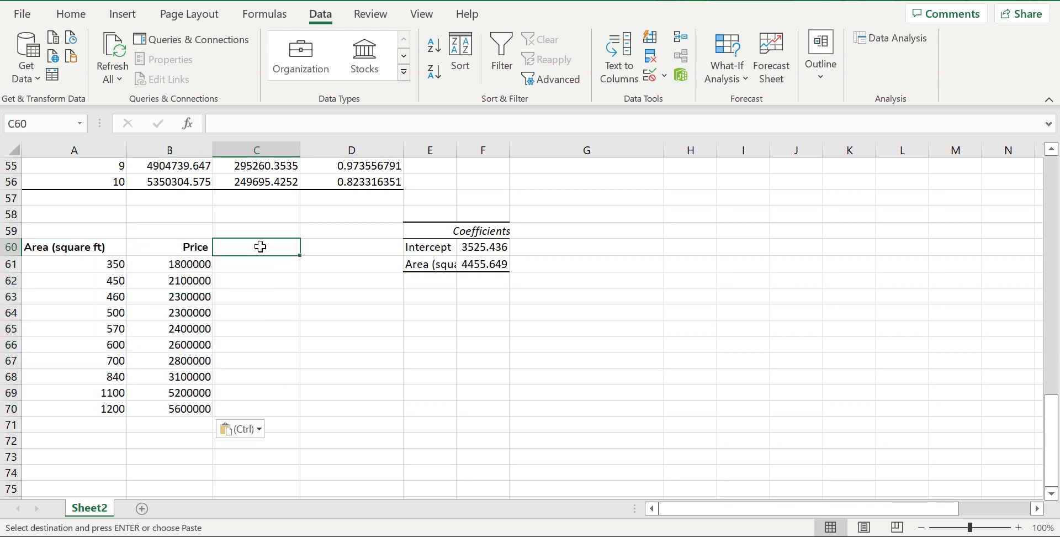
text(pre)
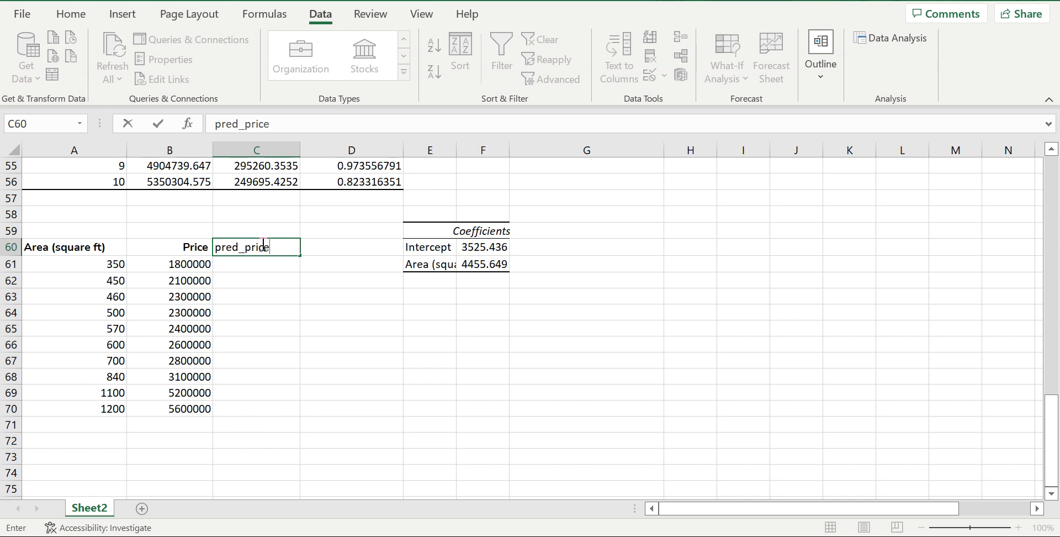
text(d_price)
key(Return)
click(302, 279)
click(176, 247)
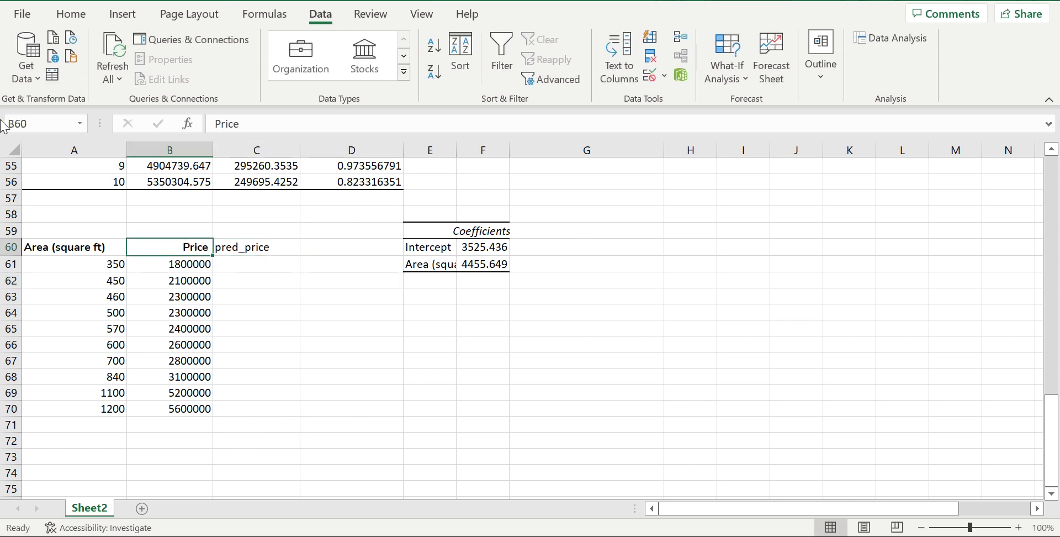
click(70, 13)
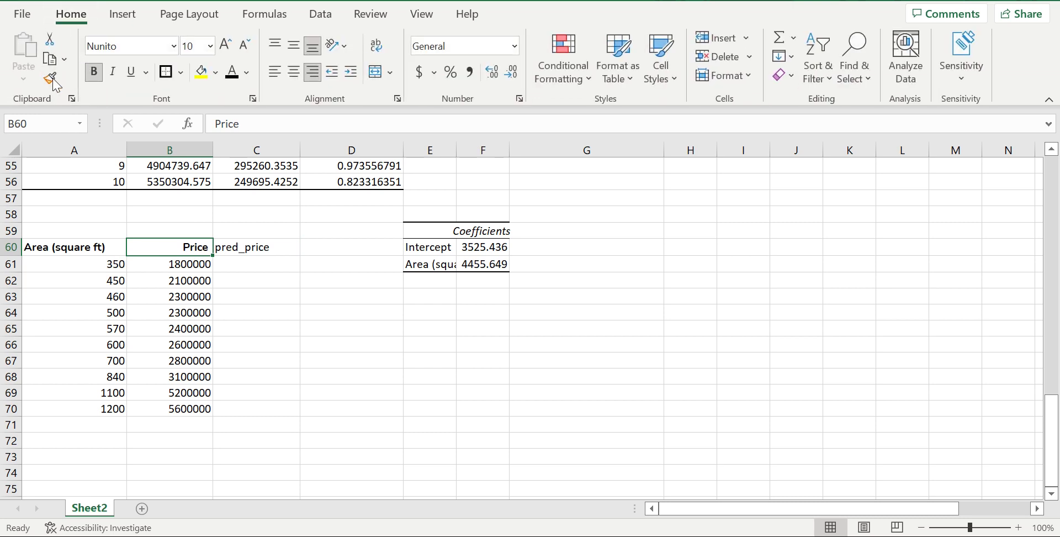
click(53, 80)
click(251, 246)
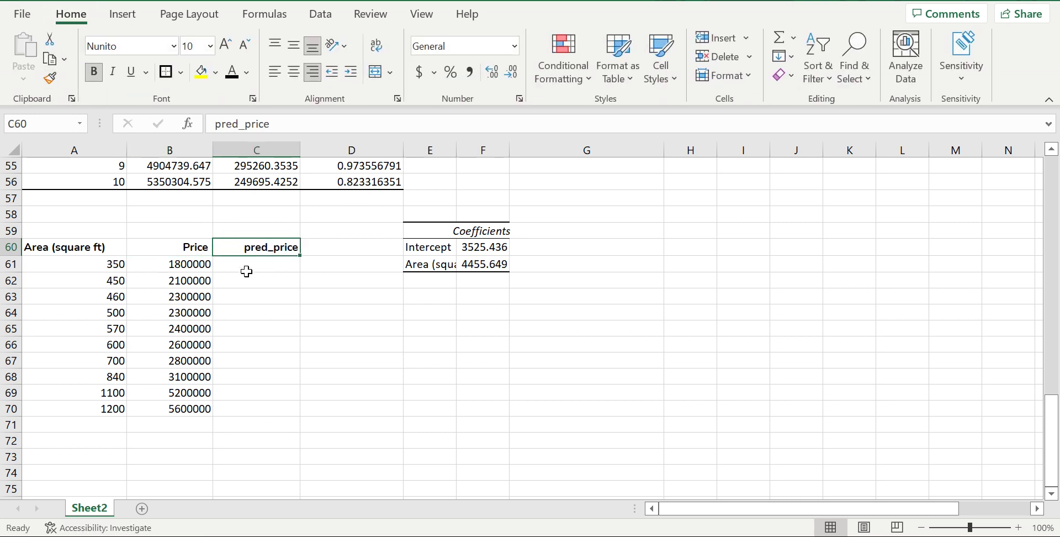
Enter the formula =$F$61*A61+$F$60 in C61 for the first predicted price
click(243, 266)
text(=)
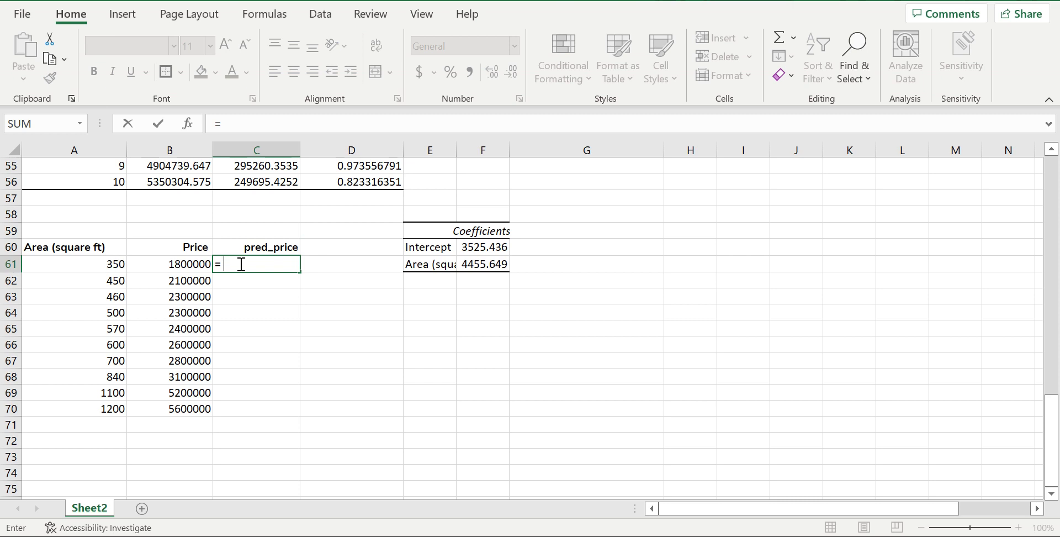
scroll(243, 264, up, 5)
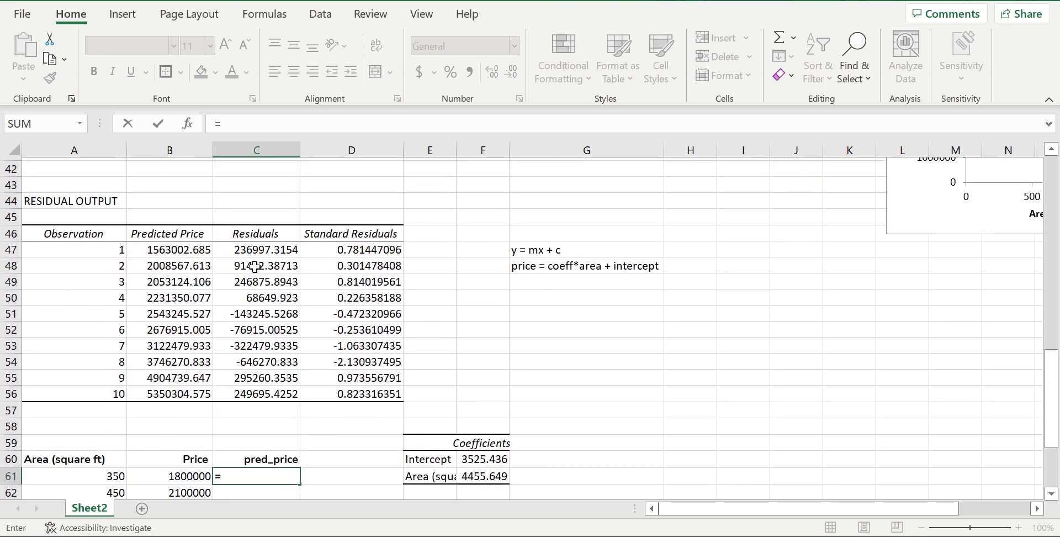
scroll(255, 267, down, 3)
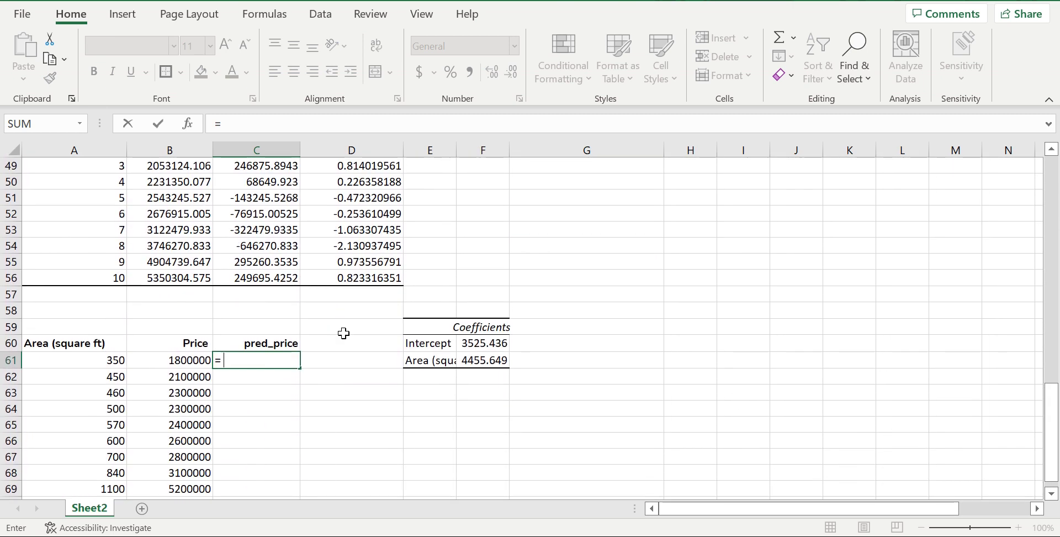
click(482, 362)
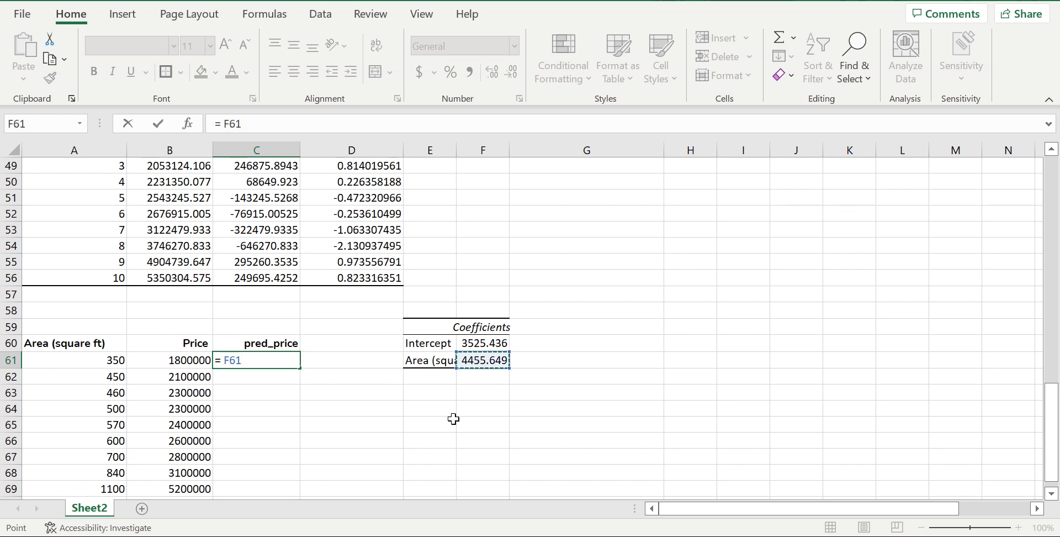
click(223, 362)
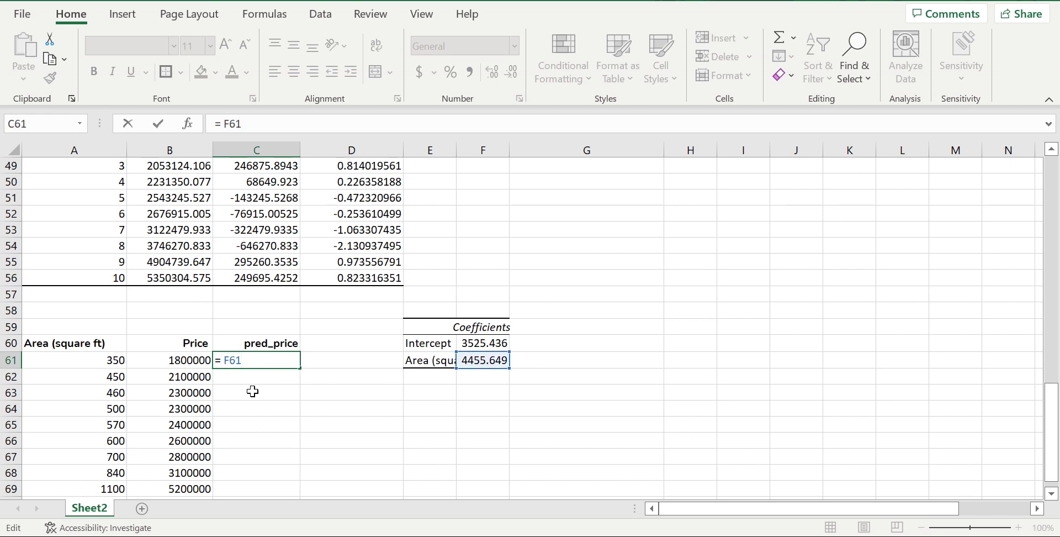
text($F$61*)
click(109, 368)
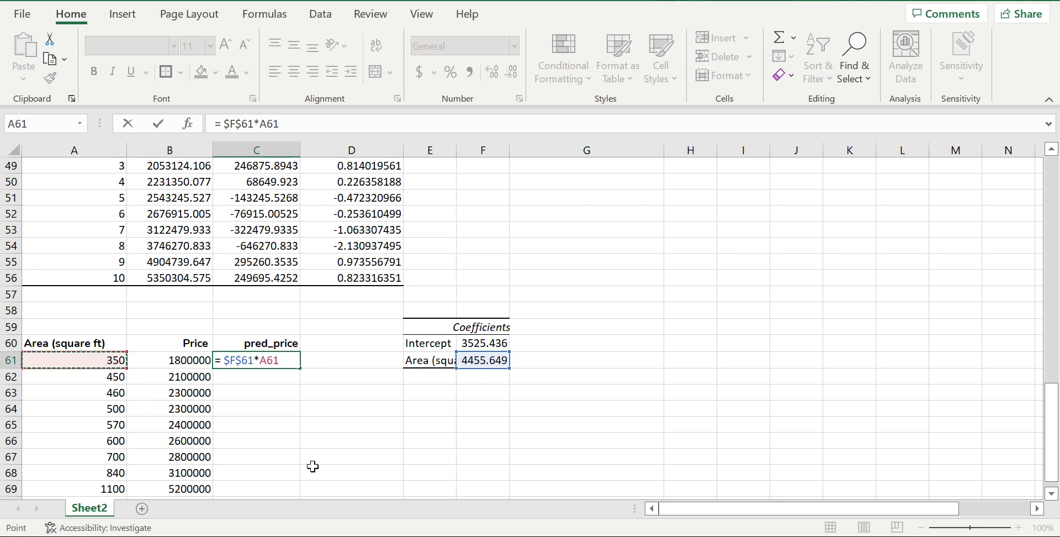
text(+)
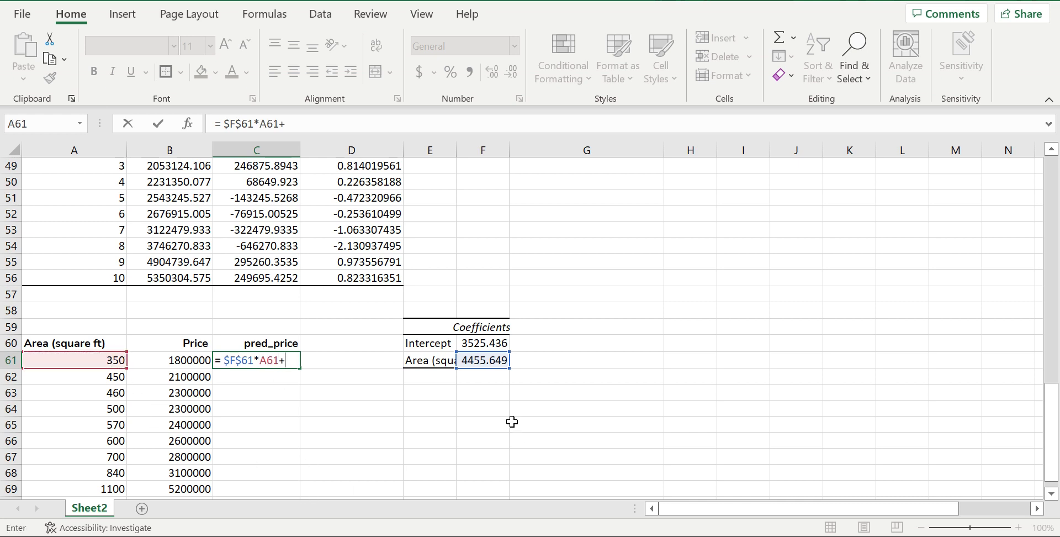
click(479, 343)
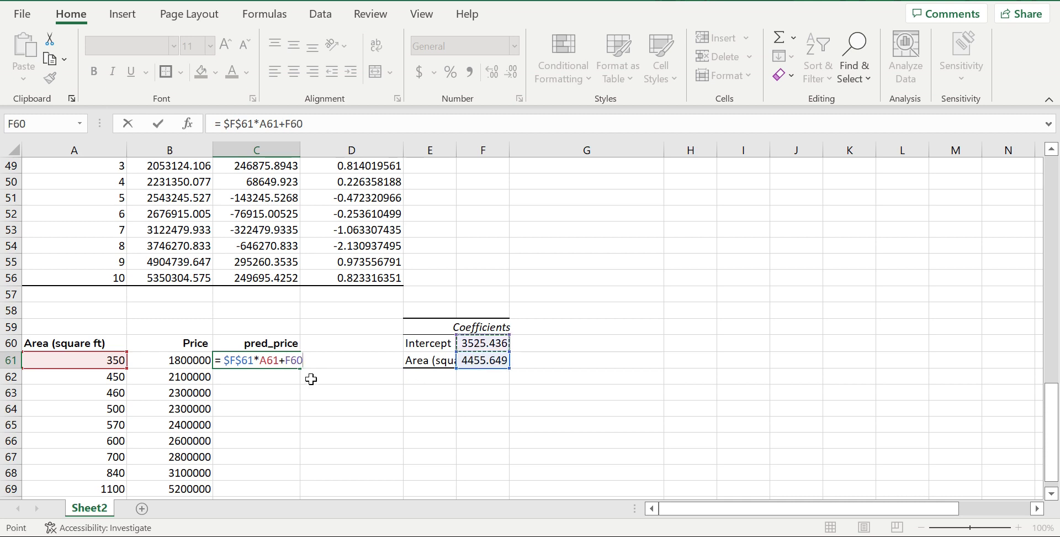
key(F2)
text($F$)
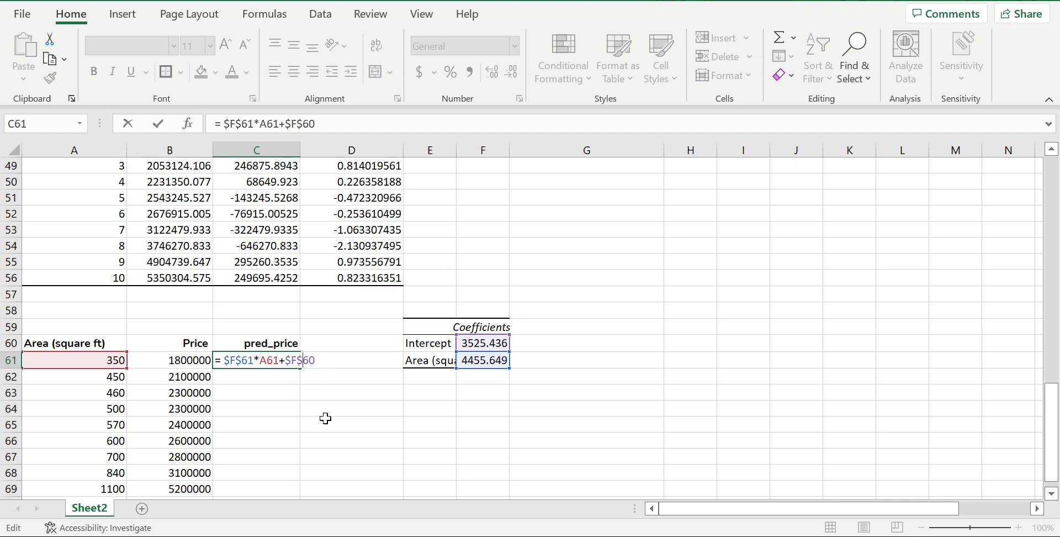
key(Return)
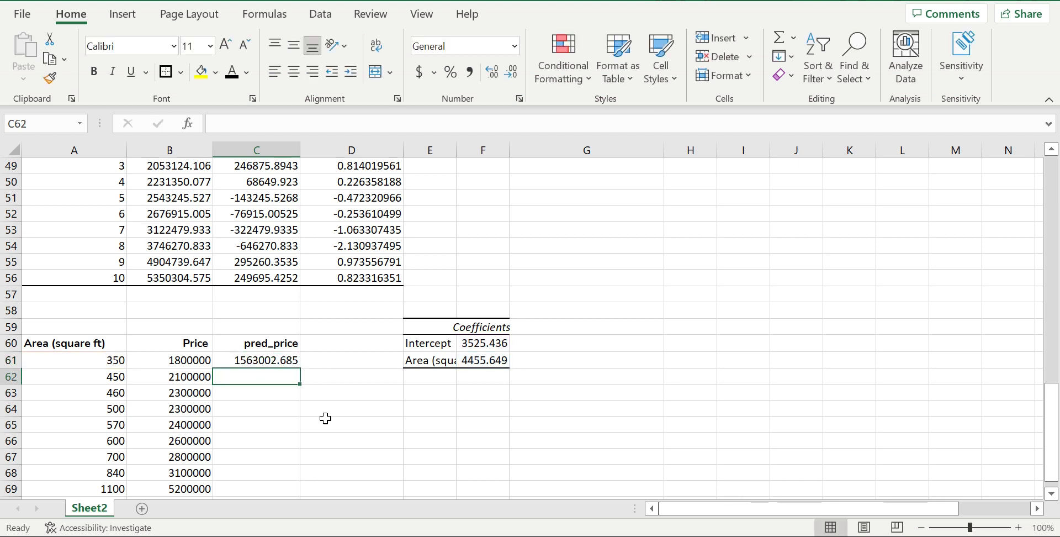
Fill the pred_price formula down from C61 to C70
click(268, 362)
drag(301, 368, 293, 466)
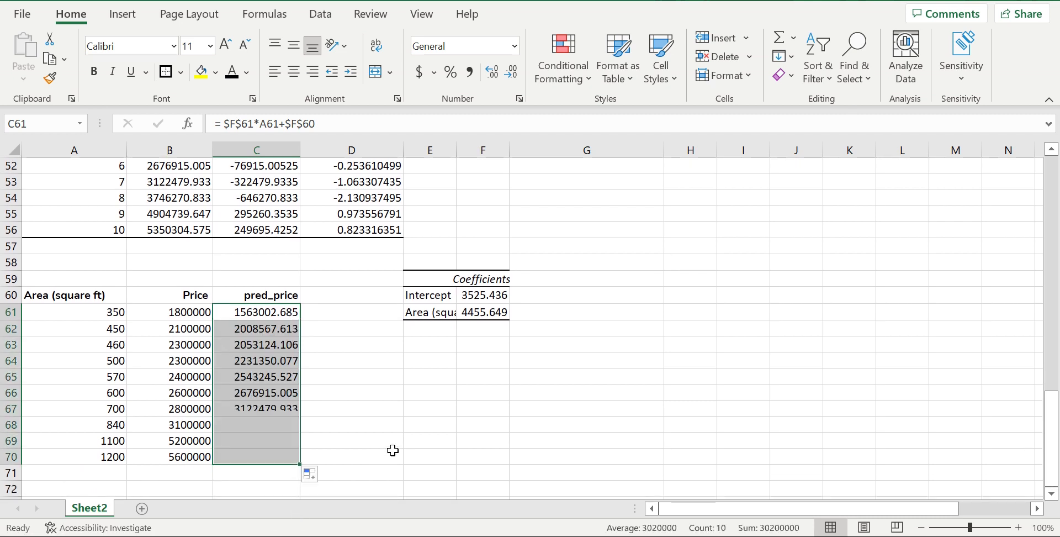
scroll(374, 429, up, 4)
Compare the filled predictions, ending 5350304.575, with the regression's Predicted Price column
drag(176, 278, 176, 407)
scroll(187, 358, down, 2)
scroll(187, 358, down, 3)
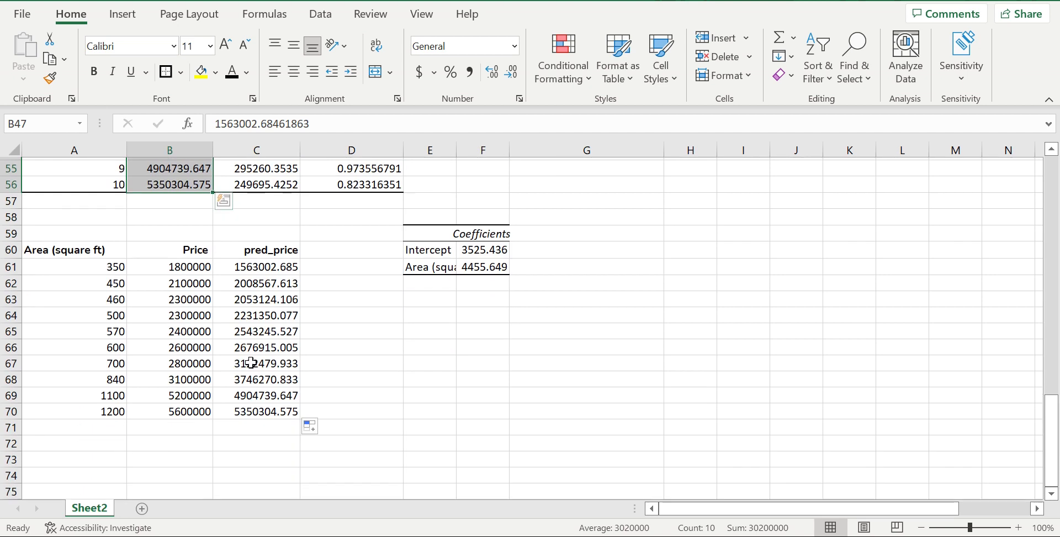
drag(273, 263, 279, 406)
scroll(513, 363, up, 2)
scroll(567, 292, up, 3)
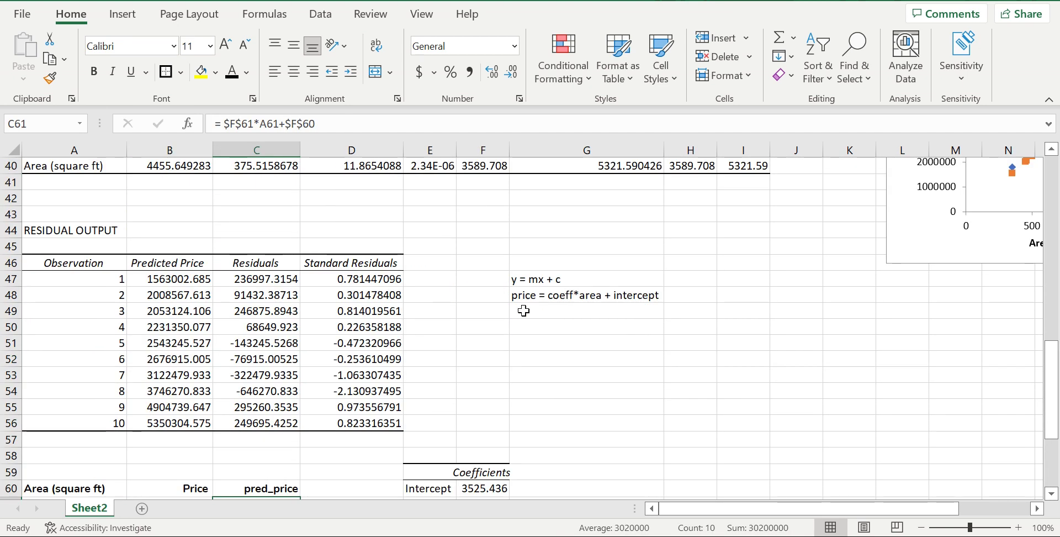
click(524, 295)
scroll(555, 363, down, 5)
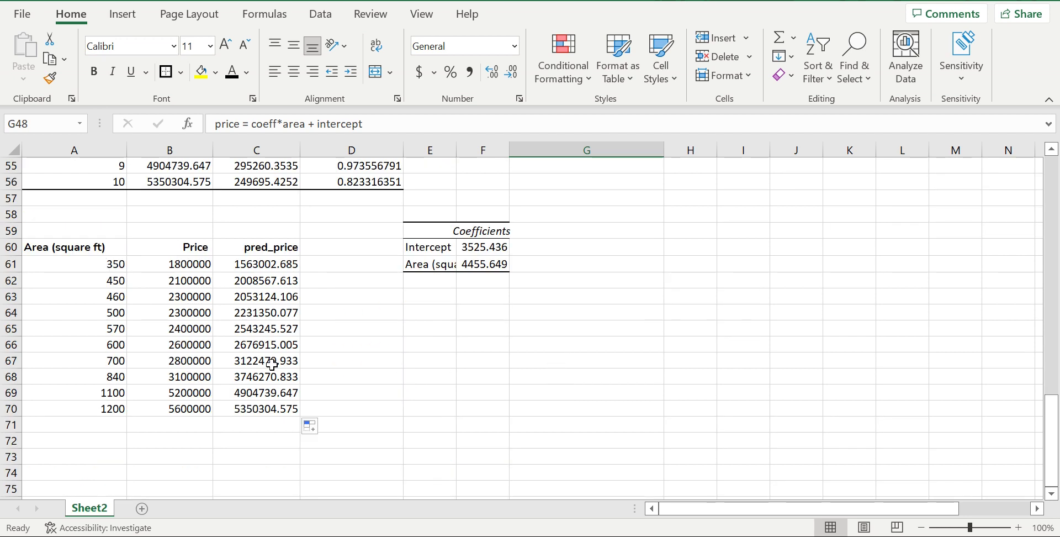
Enter an area of 1500 in cell A71 to generate its predicted price
click(113, 429)
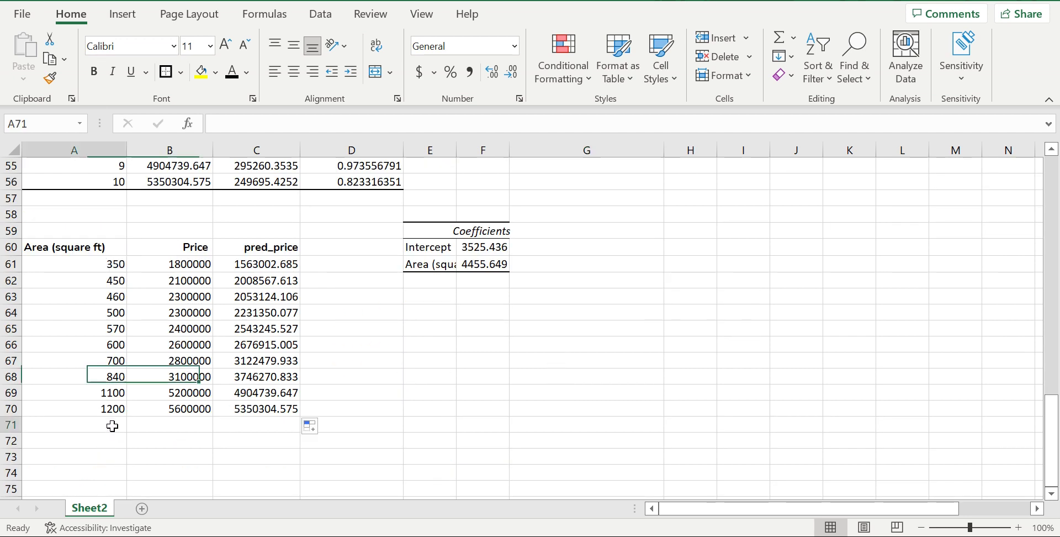
text(1500)
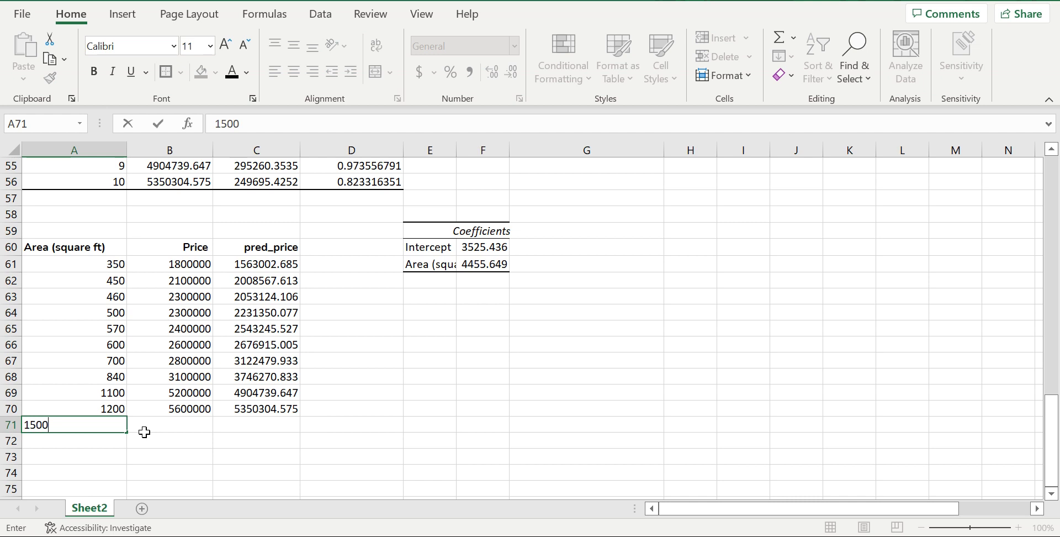
key(Return)
Shade the new row A71:C71 light green
drag(111, 424, 243, 424)
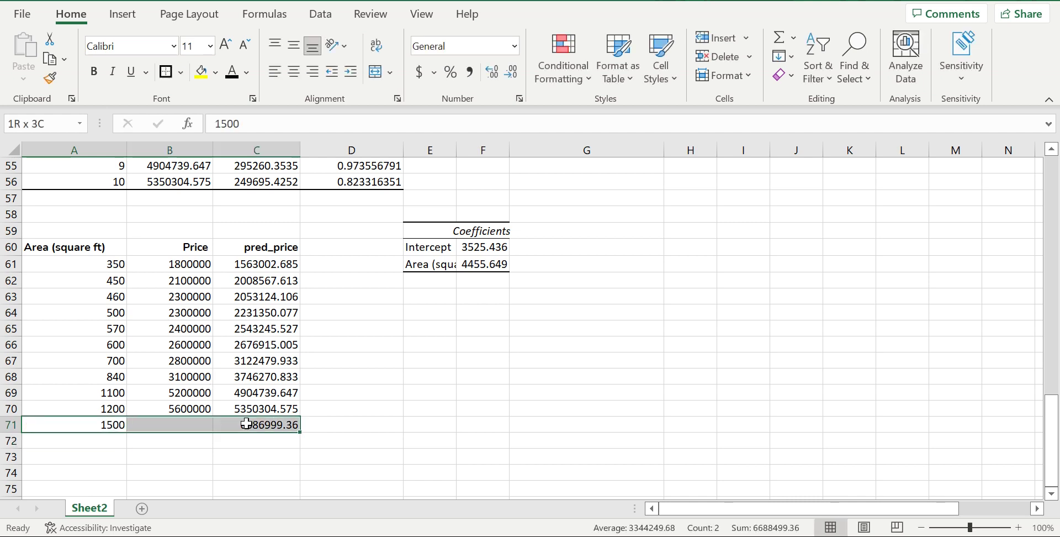
click(216, 72)
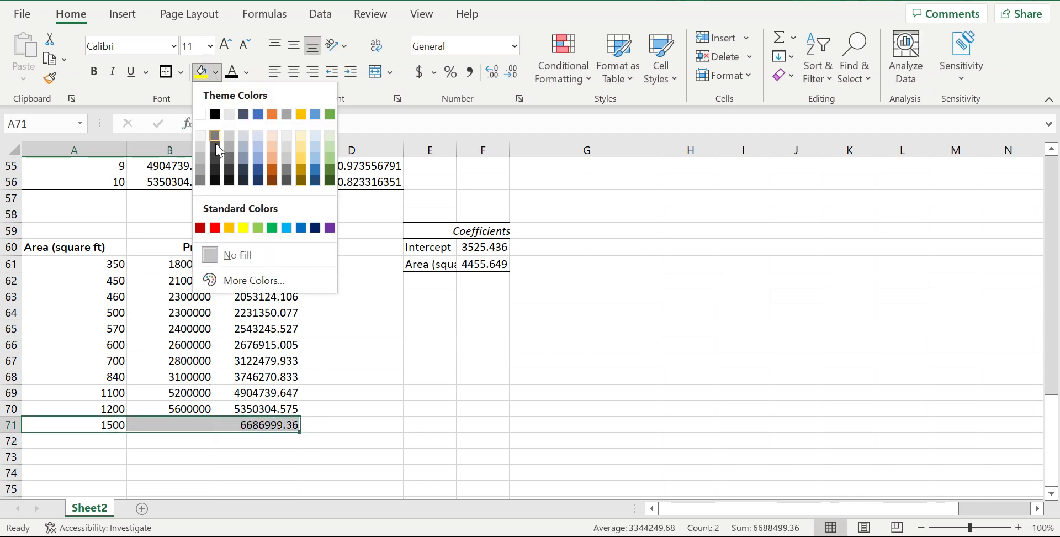
click(275, 227)
click(216, 72)
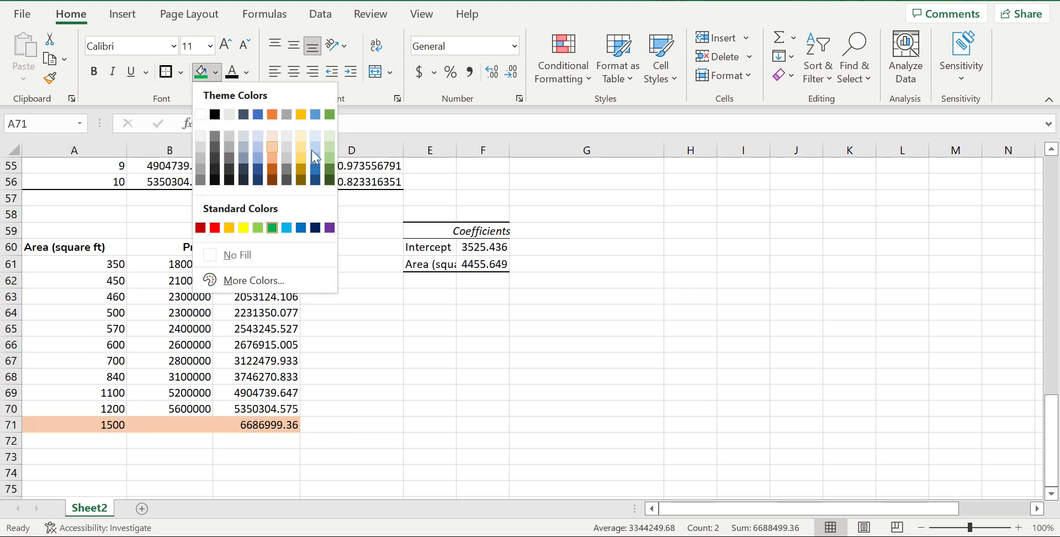
click(329, 147)
click(111, 441)
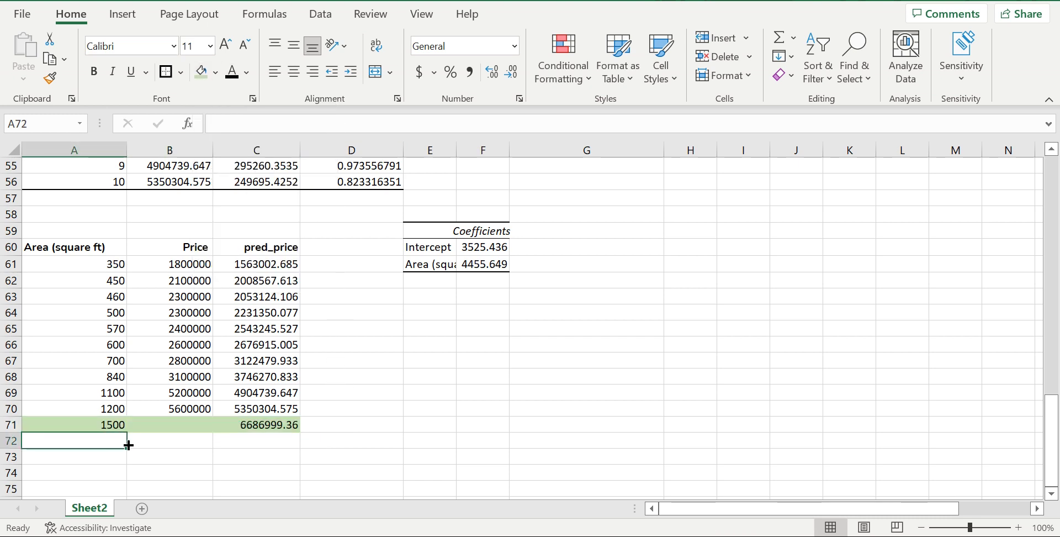
scroll(366, 454, up, 14)
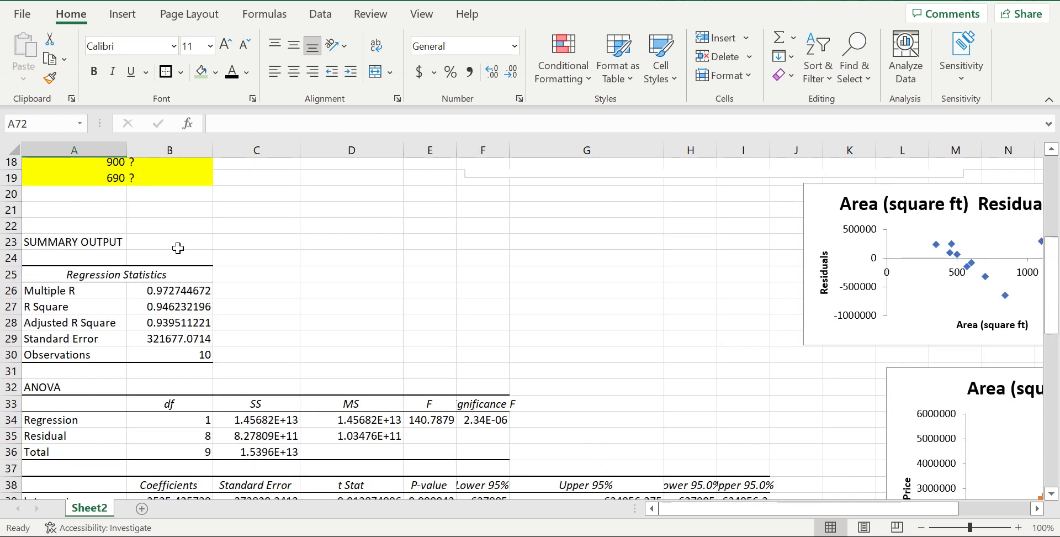
scroll(486, 307, down, 14)
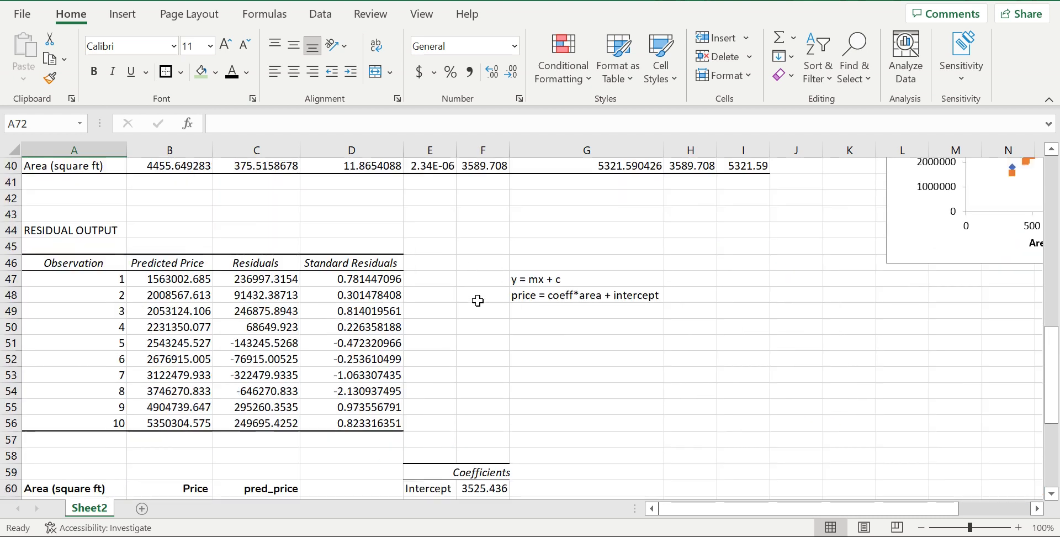
scroll(471, 302, down, 1)
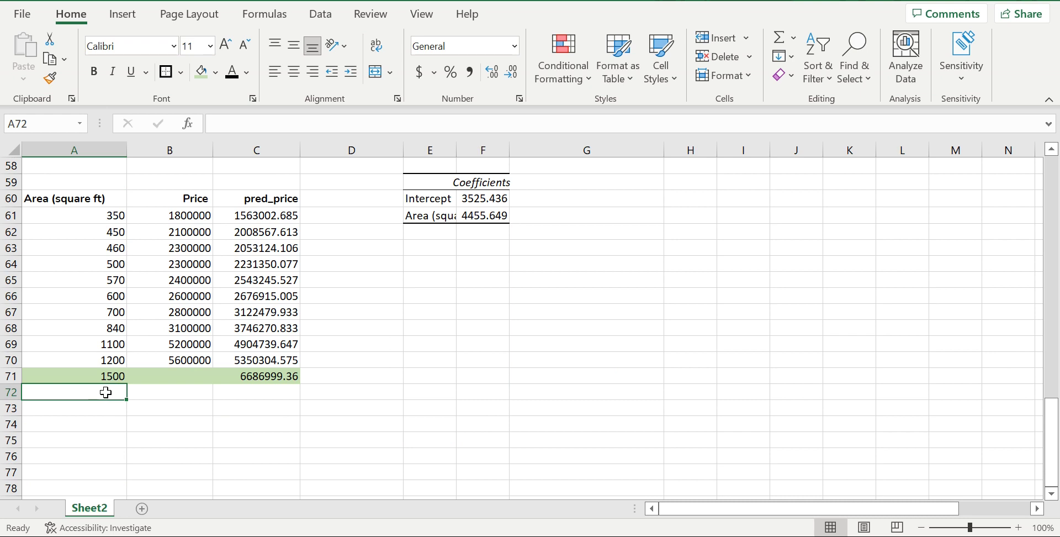
Enter areas 900 and 690 in A72 and A73 to get their predicted prices
text(900)
key(Return)
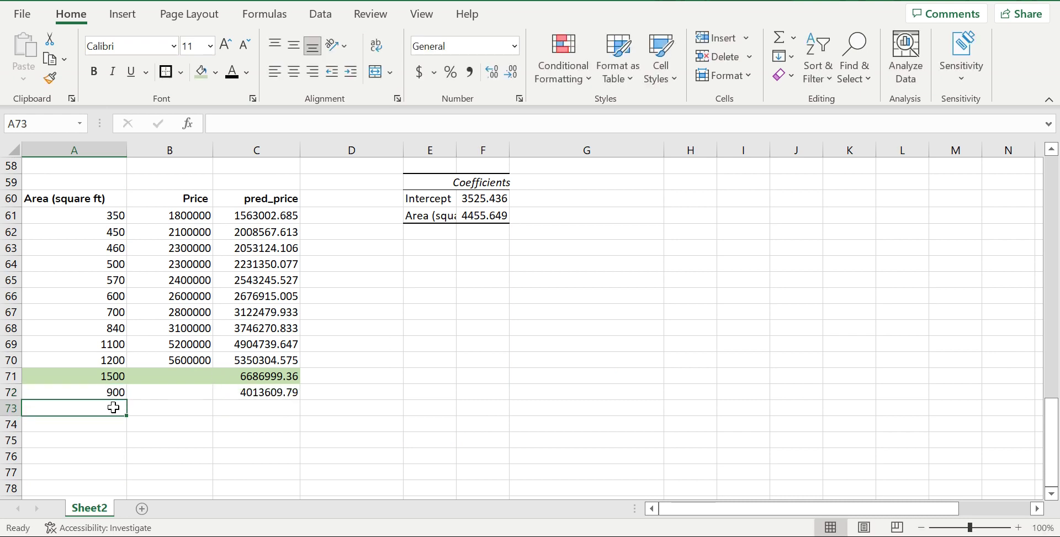
text(690)
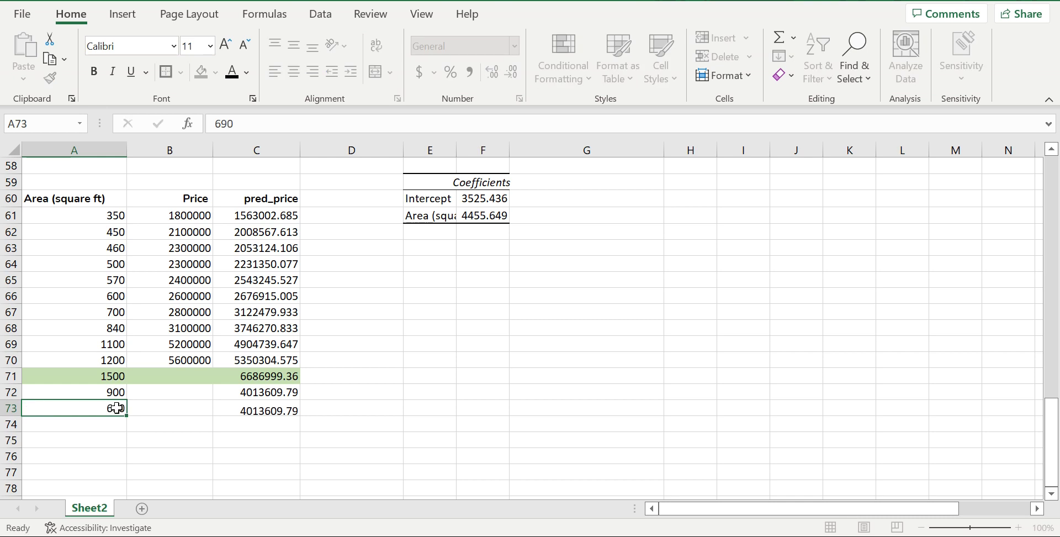
key(Return)
click(318, 436)
Shade prediction rows A71:C73 light green and review the output
drag(115, 380, 290, 407)
click(205, 77)
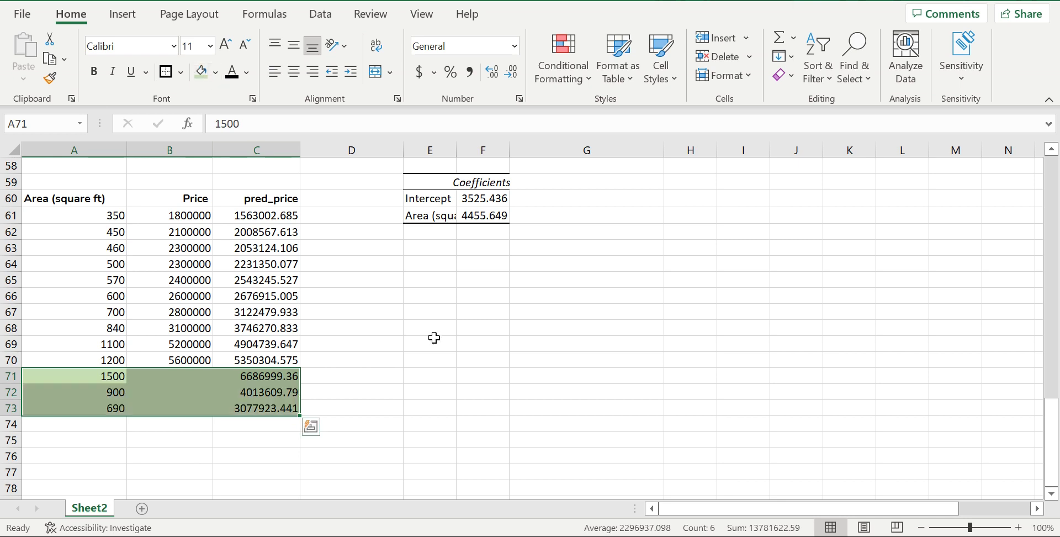
click(433, 342)
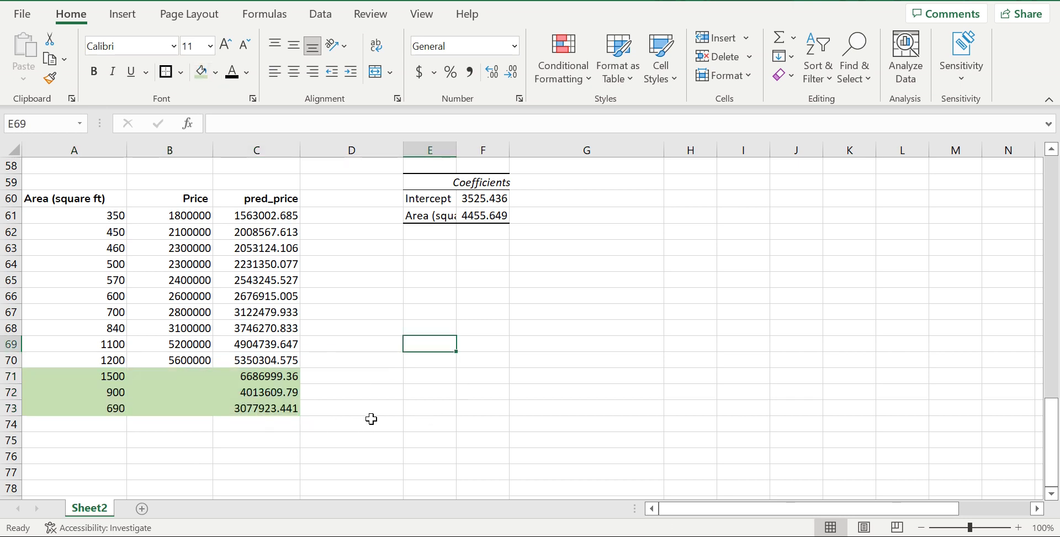
scroll(371, 418, up, 1)
scroll(377, 419, up, 10)
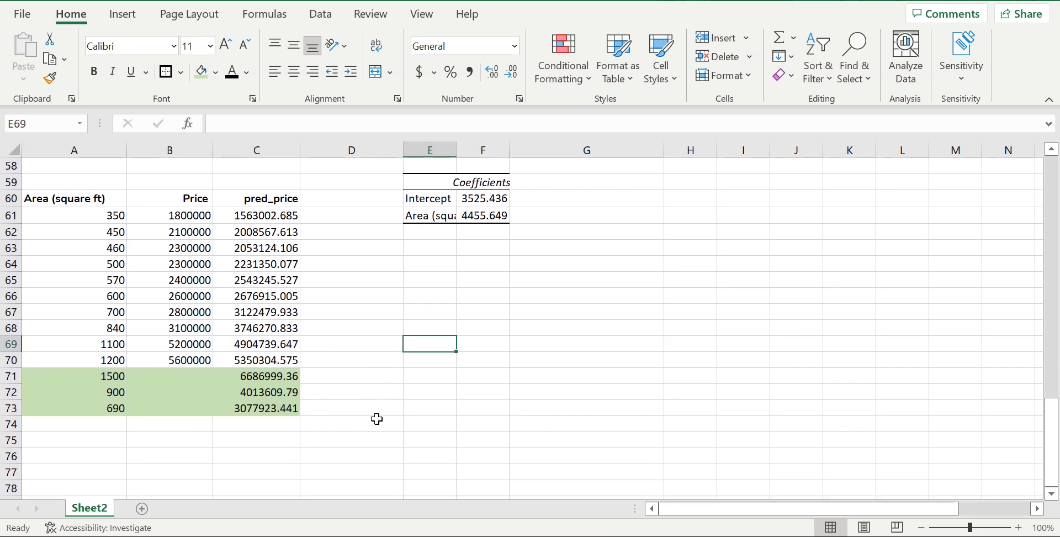
scroll(378, 414, up, 8)
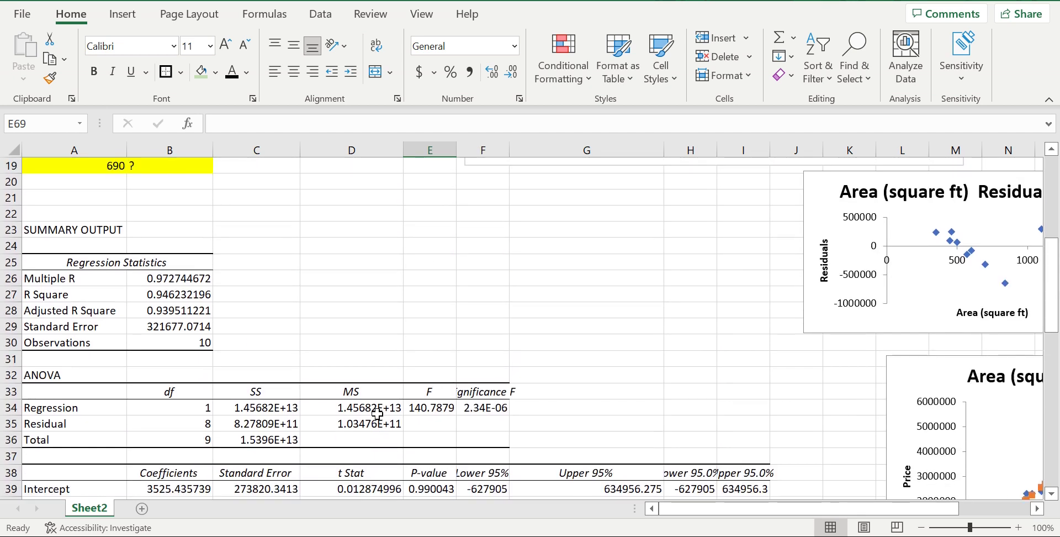
scroll(375, 410, down, 3)
scroll(375, 410, down, 13)
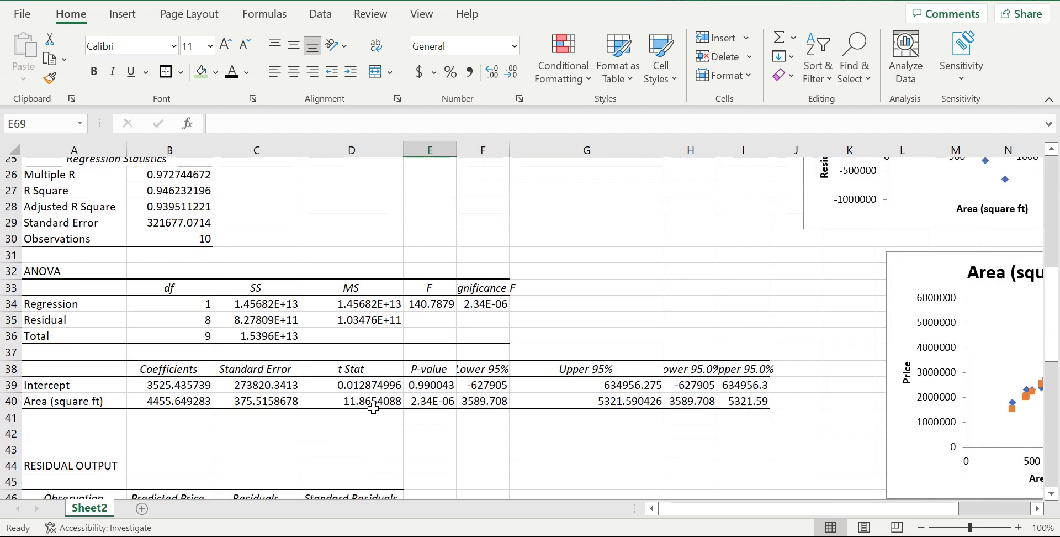
scroll(370, 405, down, 2)
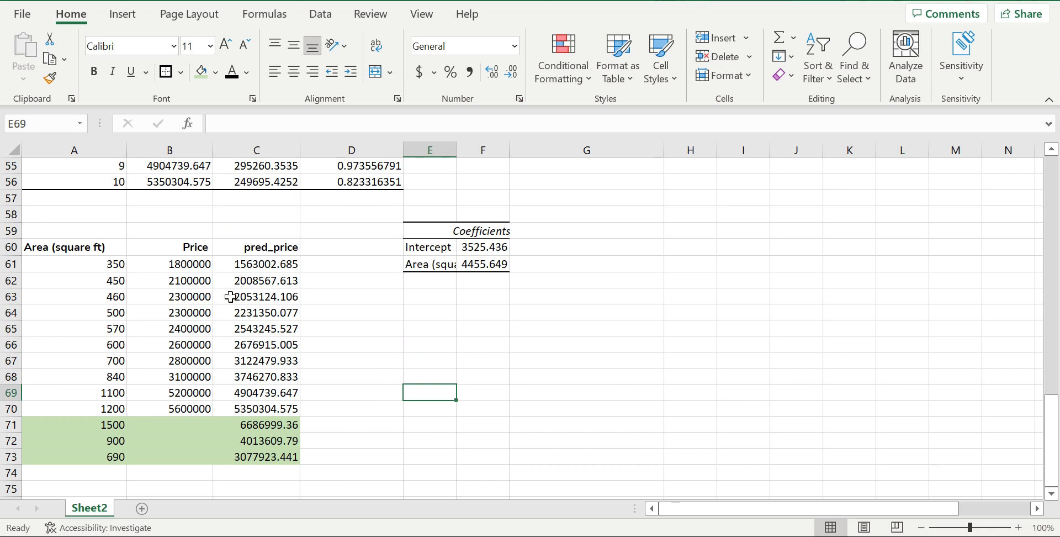
Insert a scatter chart with straight lines and markers from the area, Price and pred_price table
drag(187, 248, 298, 407)
click(348, 376)
drag(87, 248, 296, 409)
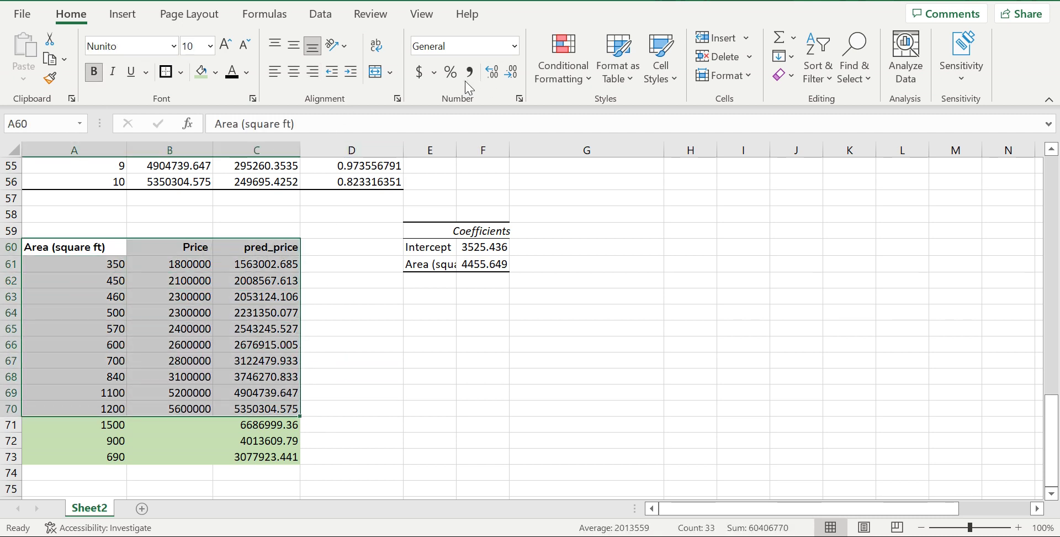
click(123, 14)
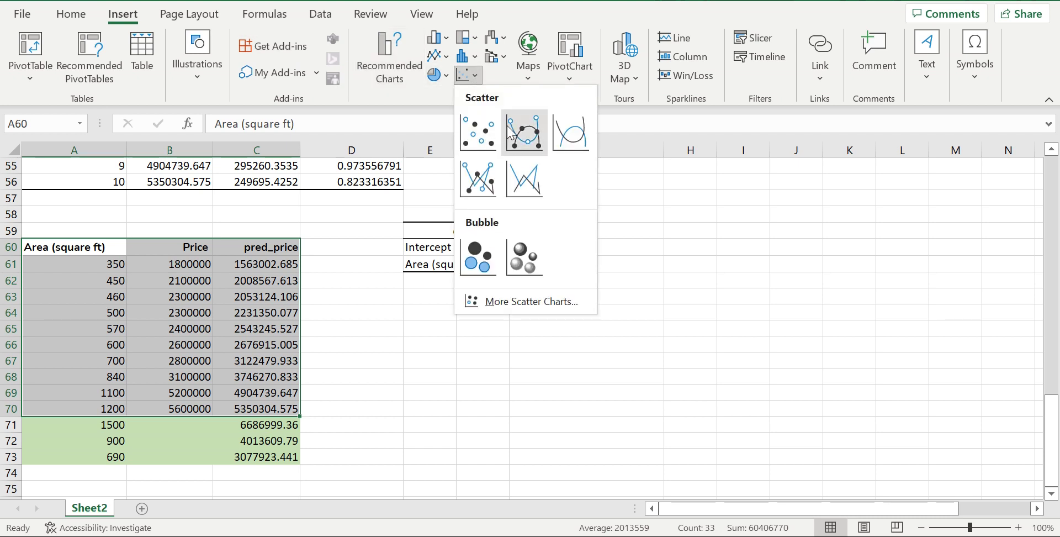
click(478, 180)
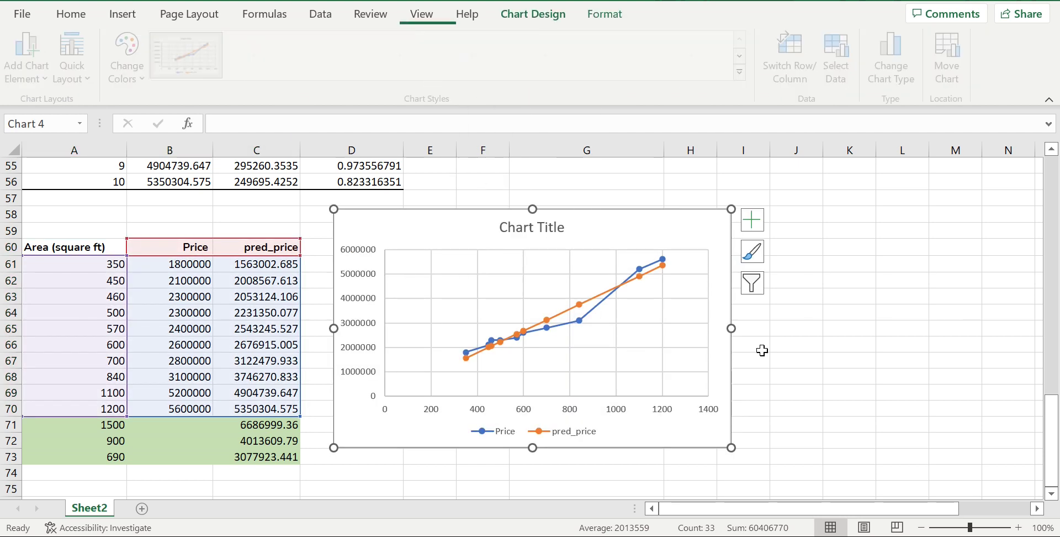
Title the chart 'Actual vs Predicted'
click(516, 225)
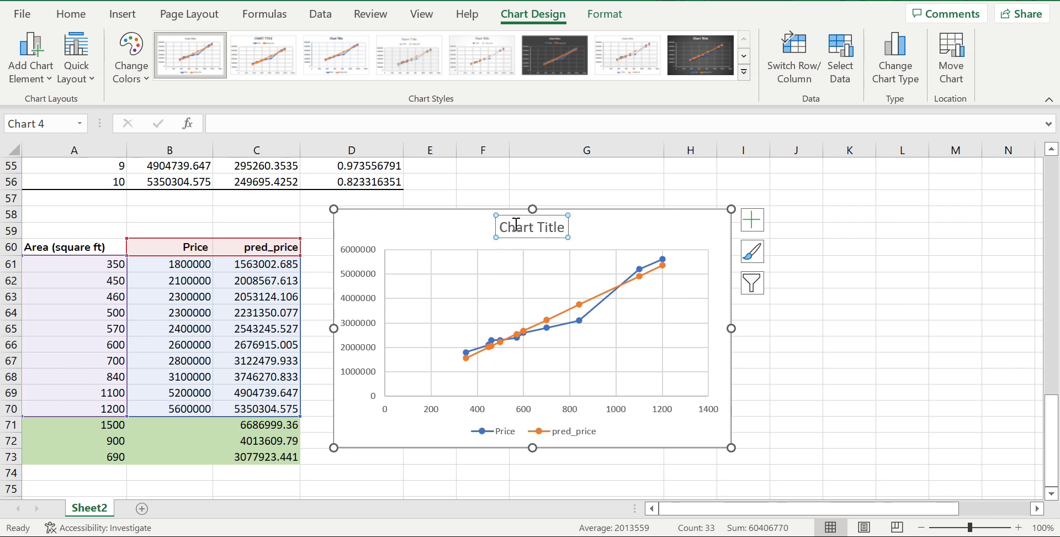
drag(503, 224, 553, 227)
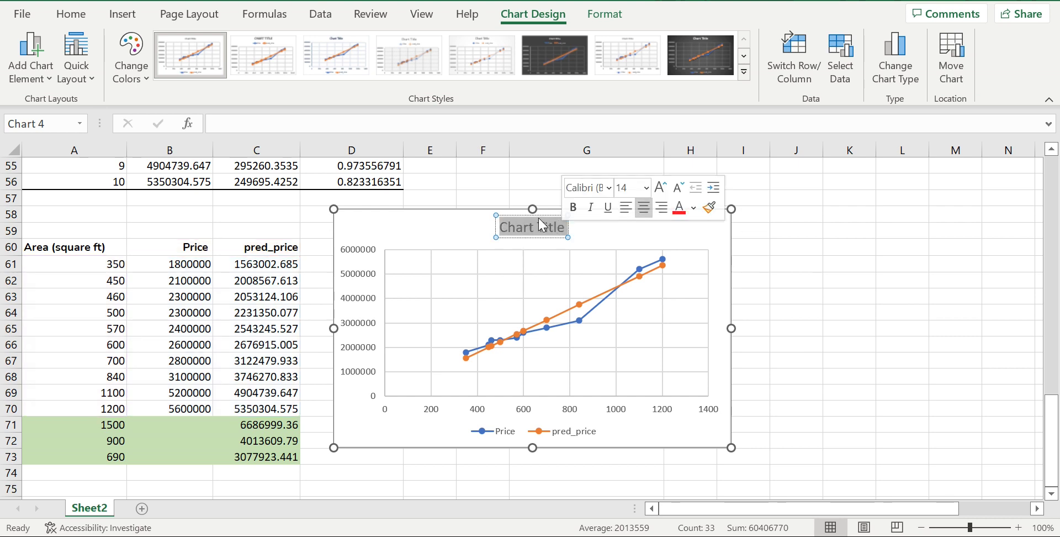
text(Actual)
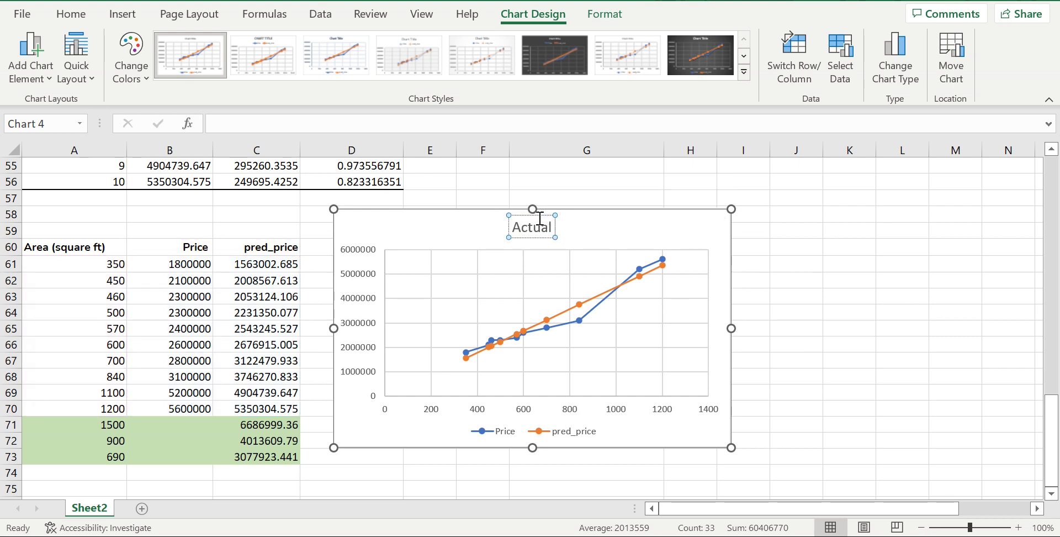
text( vs Predicted)
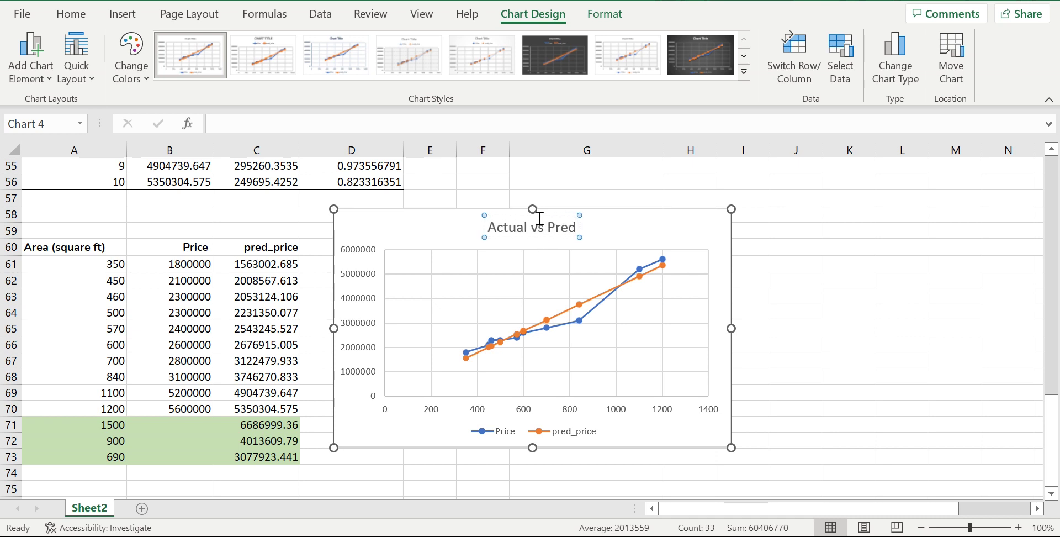
click(803, 281)
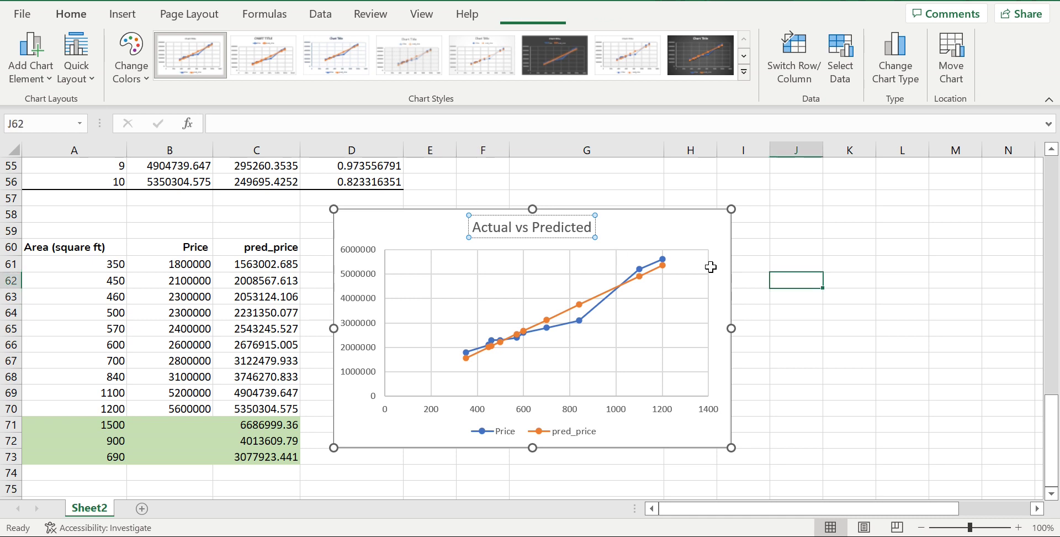
Move the chart to the right, beside the prediction table
click(429, 210)
drag(429, 210, 528, 224)
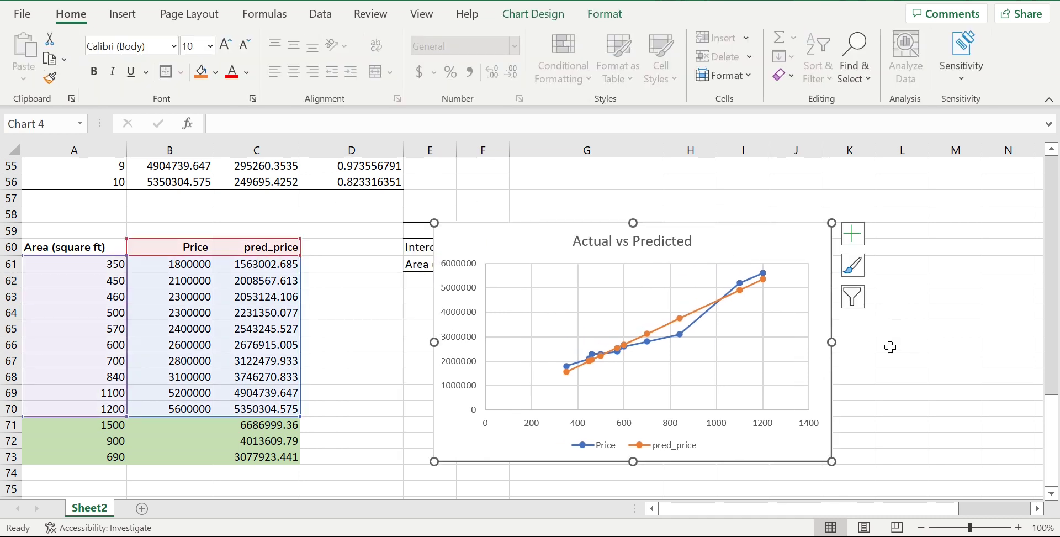
click(548, 219)
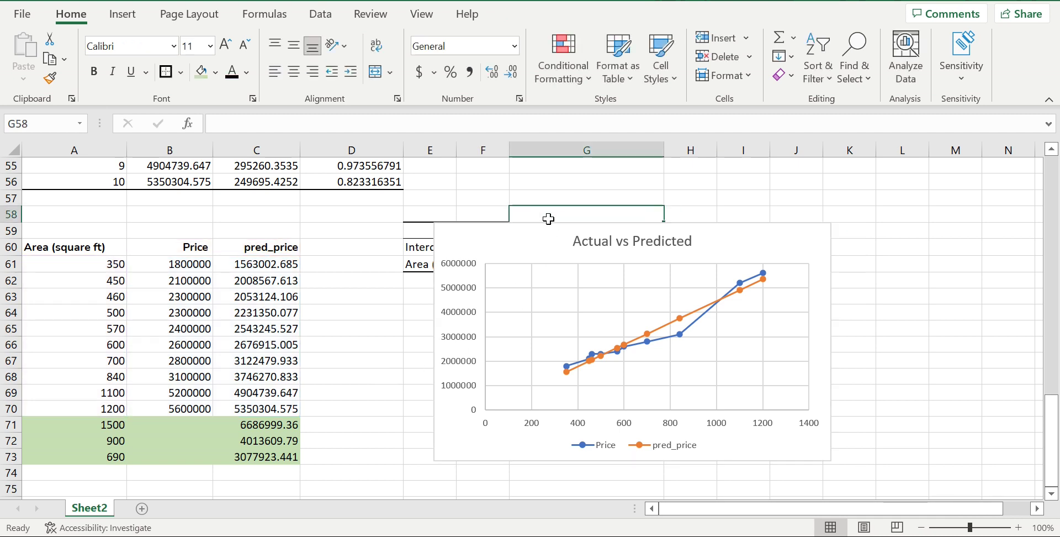